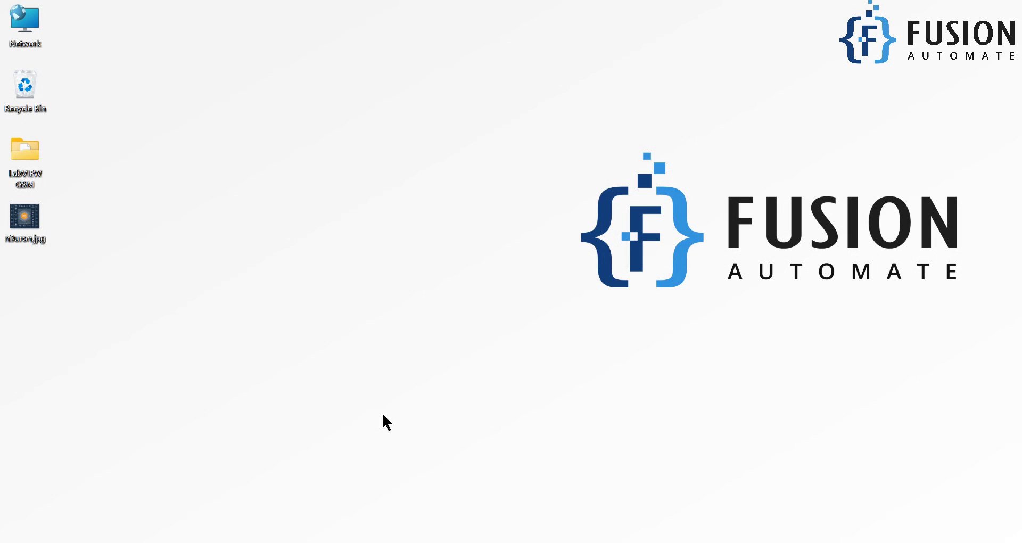
Switch to the browser, review the Modbus TCP/IP Device lessons on the FUXA training page, and open the running FUXA dashboard
{"action": "left_click", "coordinate": [193, 541]}
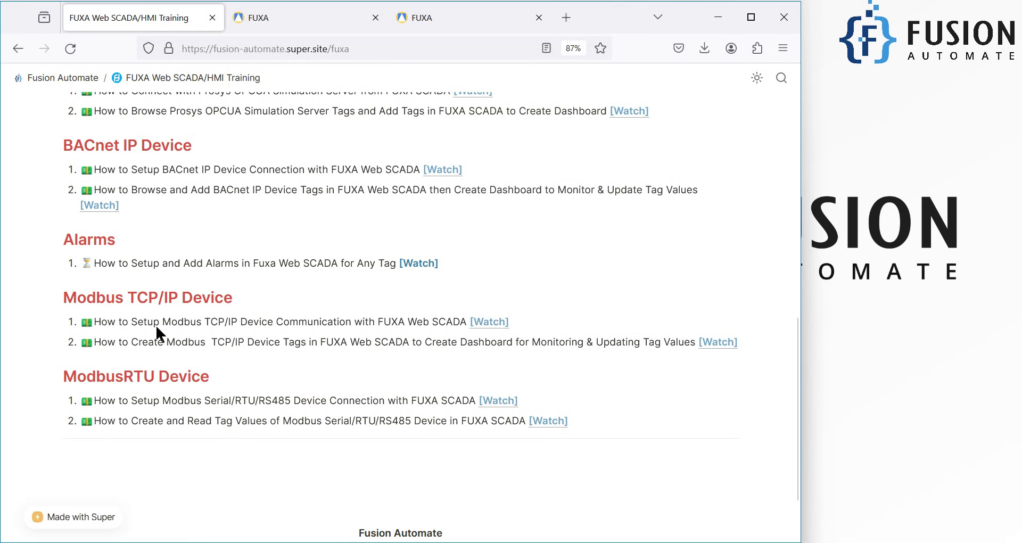
{"action": "left_click_drag", "start_coordinate": [166, 317], "coordinate": [275, 321]}
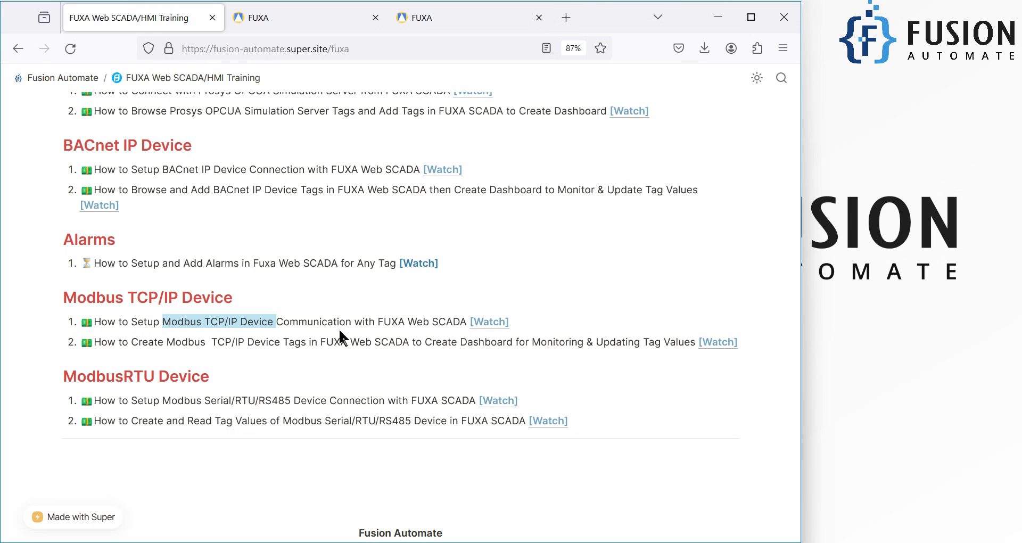
{"action": "left_click", "coordinate": [473, 20]}
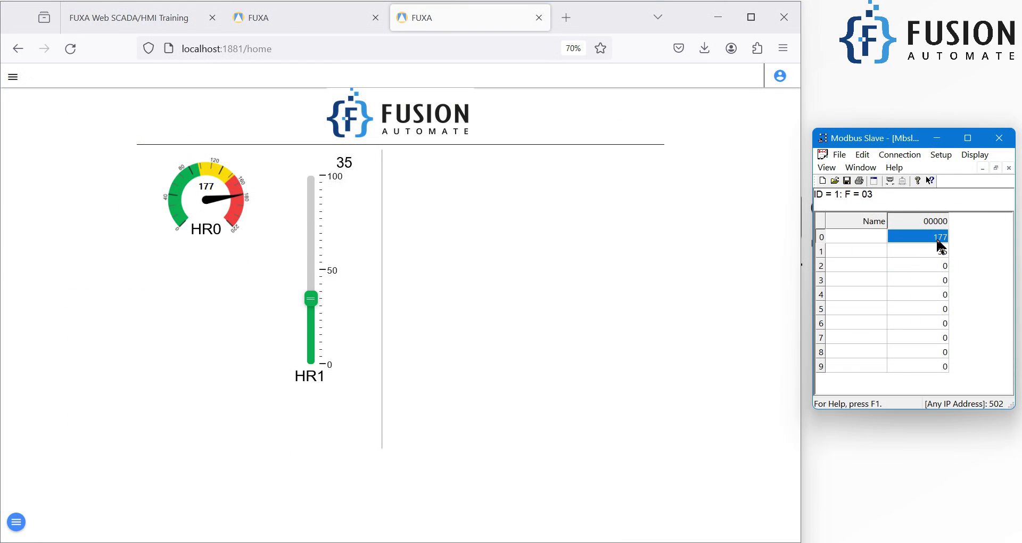
Switch to Modbus Slave and set the value of register 0 to 44
{"action": "double_click", "coordinate": [938, 242]}
{"action": "type", "text": "44"}
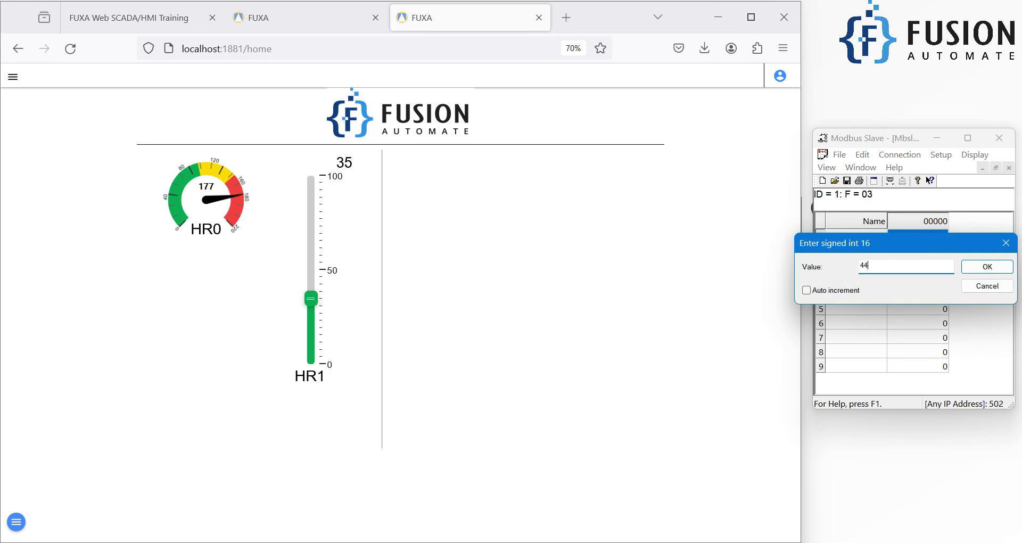
{"action": "key", "text": "Return"}
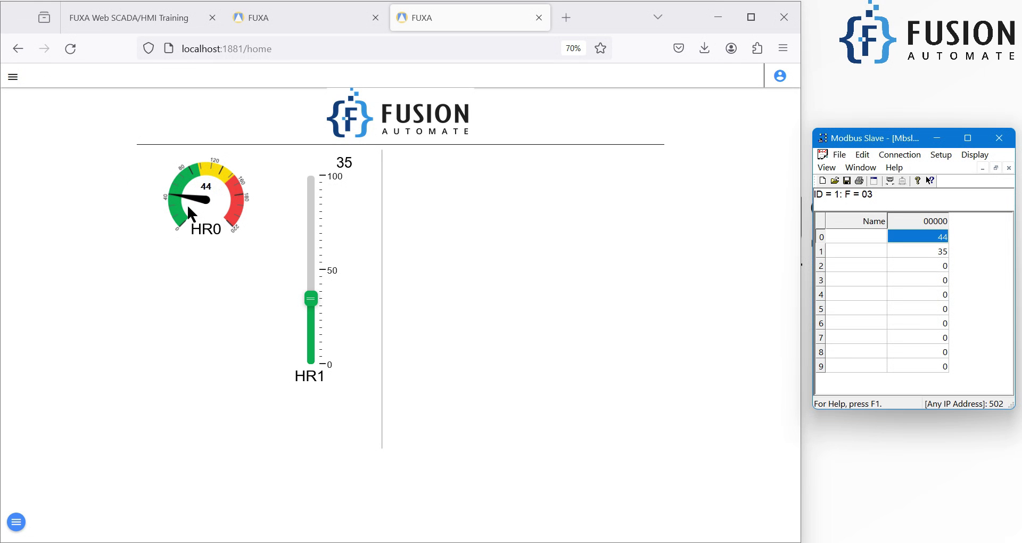
Move the HR1 slider on the FUXA dashboard to 71 and check register 1 in Modbus Slave
{"action": "left_click_drag", "start_coordinate": [311, 299], "coordinate": [314, 230]}
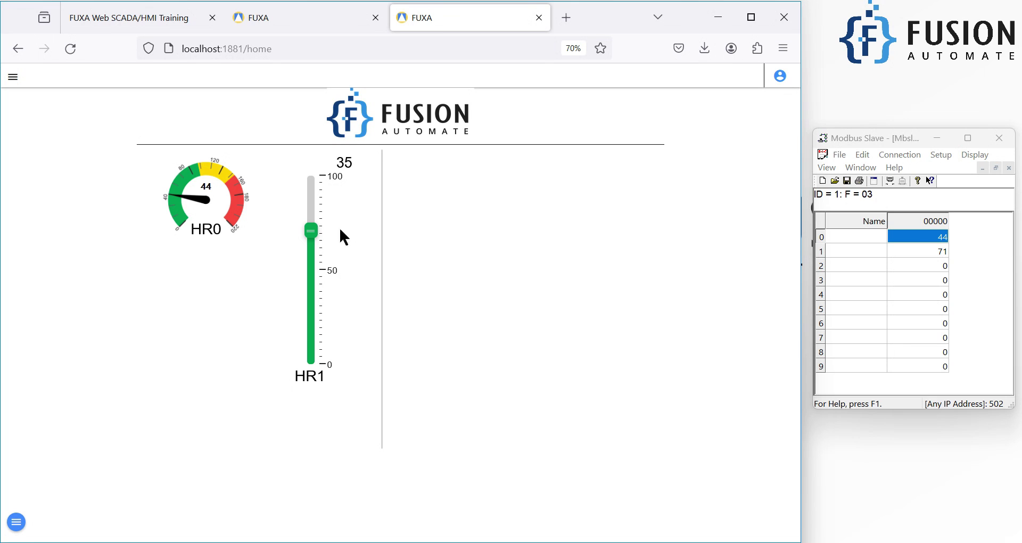
{"action": "left_click", "coordinate": [935, 250]}
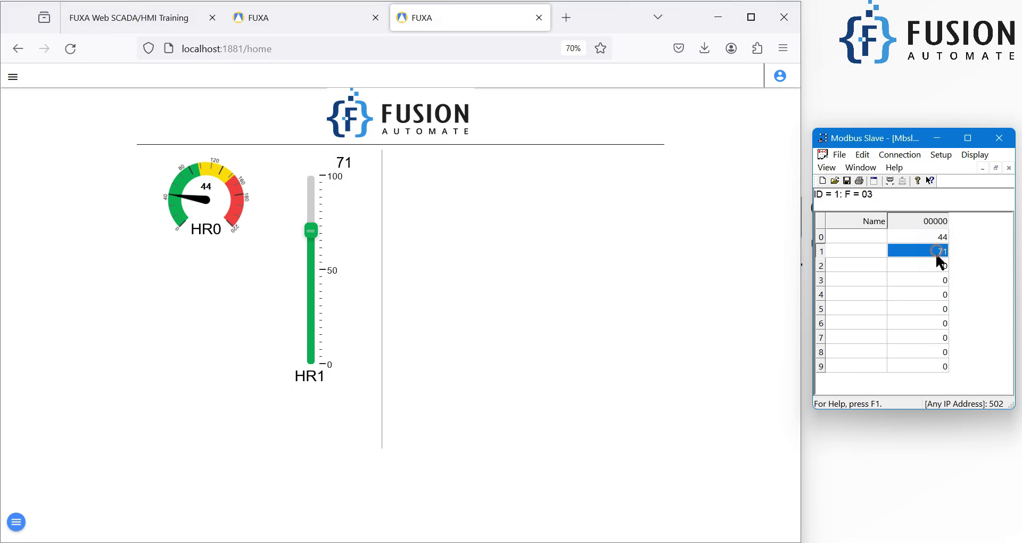
{"action": "left_click", "coordinate": [942, 266]}
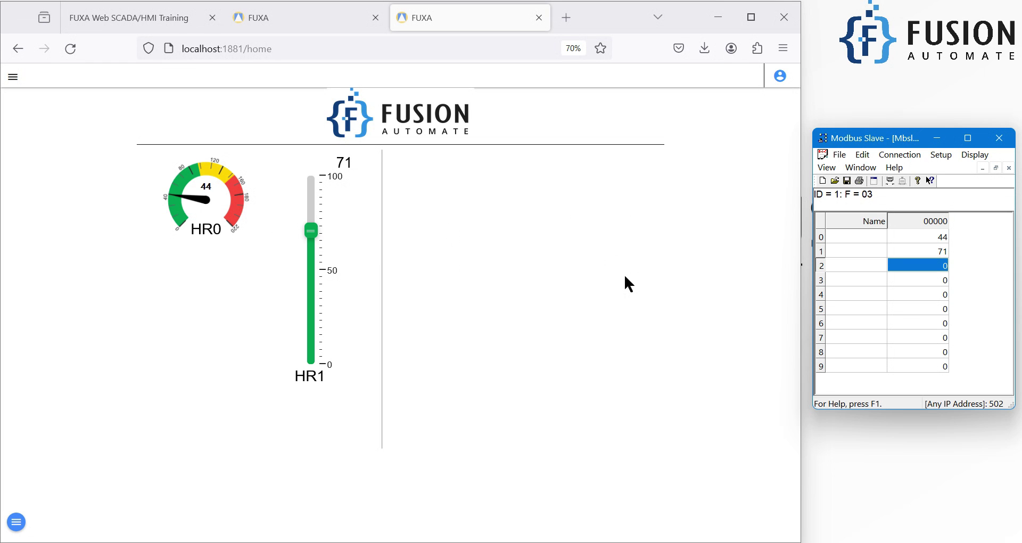
Look over the course outline on the FUXA training page and return to the running dashboard
{"action": "left_click", "coordinate": [112, 18]}
{"action": "scroll", "coordinate": [296, 260], "scroll_direction": "up", "scroll_amount": 6}
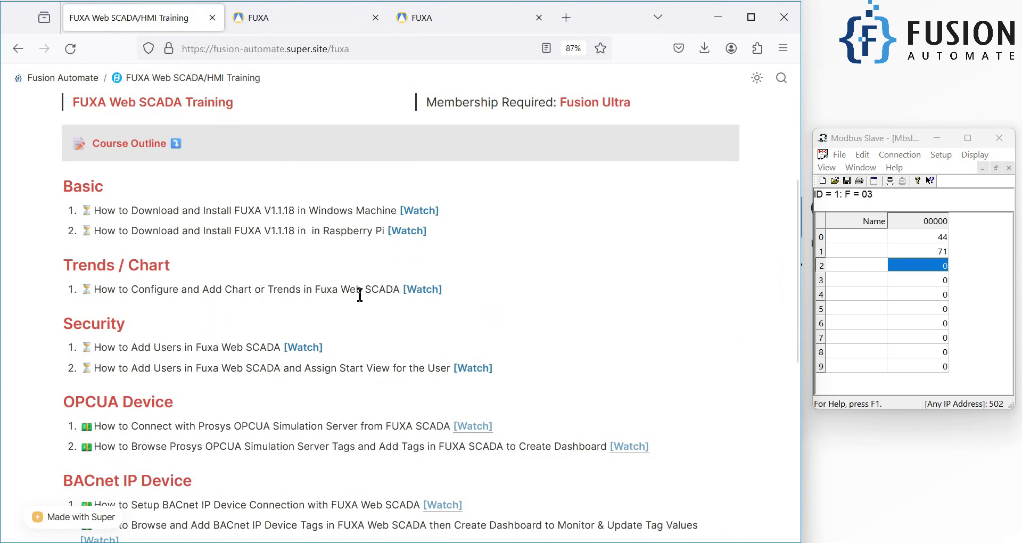
{"action": "left_click", "coordinate": [433, 18]}
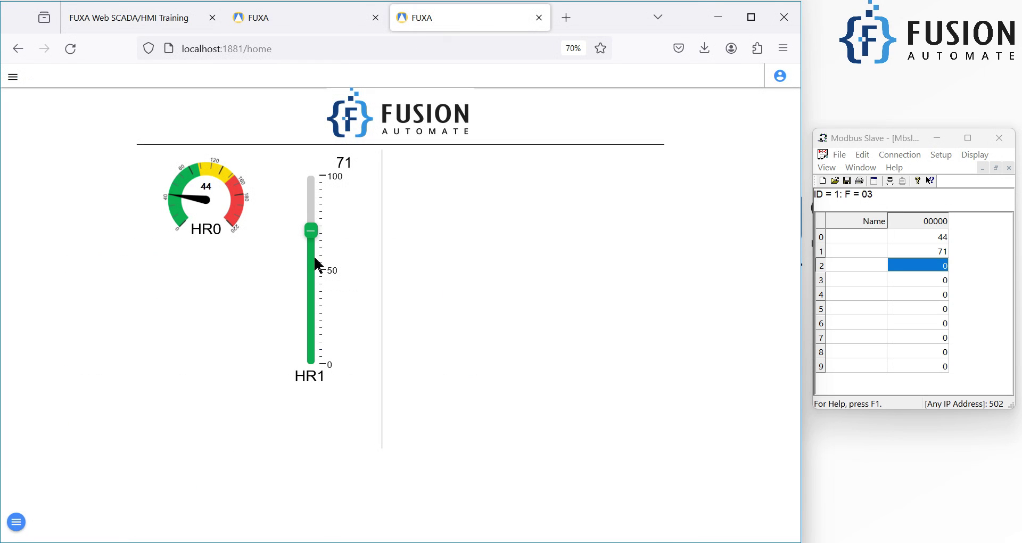
{"action": "left_click", "coordinate": [964, 265]}
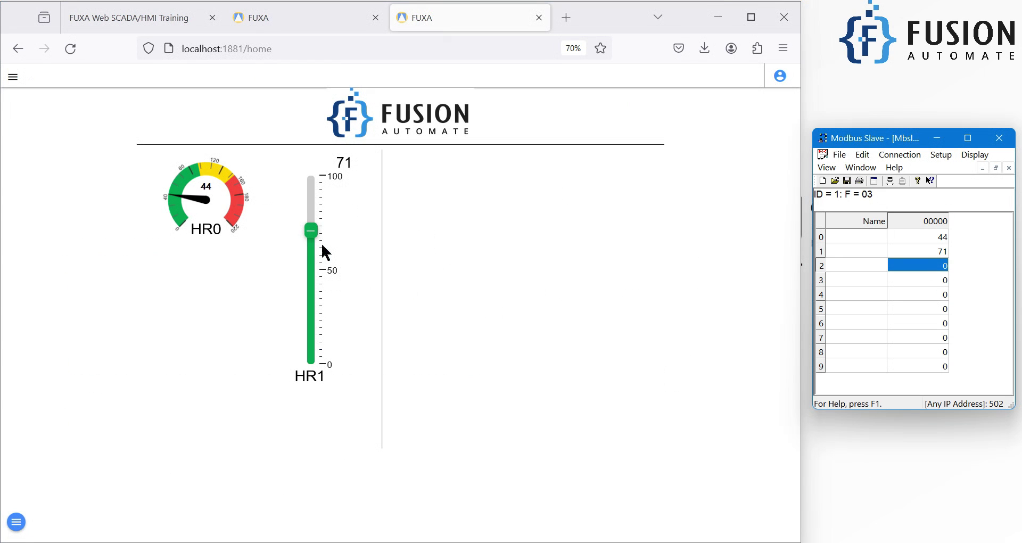
In the FUXA editor's line chart settings, add a new chart named "Modbus TCP Device Chart"
{"action": "left_click", "coordinate": [292, 17]}
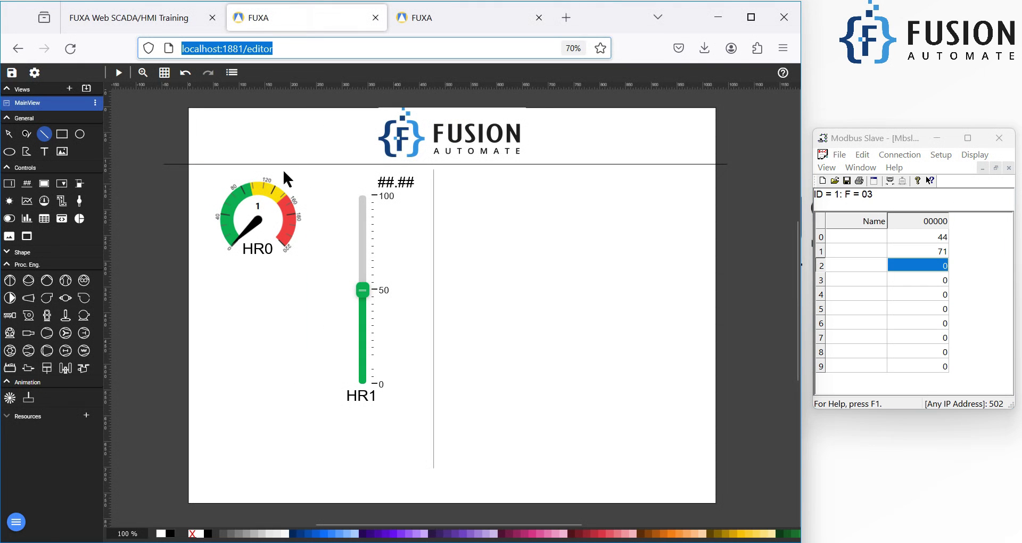
{"action": "left_click", "coordinate": [496, 259]}
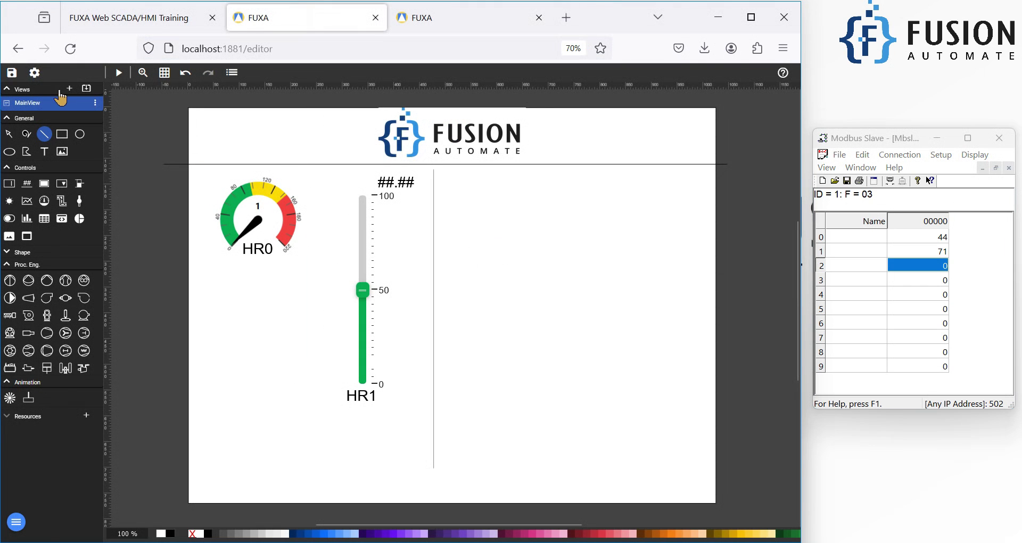
{"action": "left_click", "coordinate": [38, 76]}
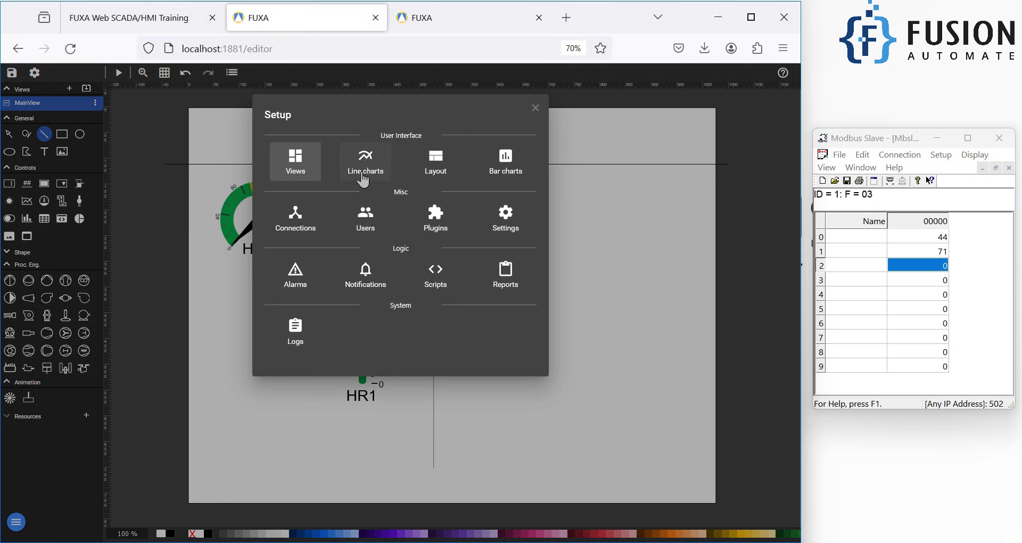
{"action": "left_click", "coordinate": [366, 162]}
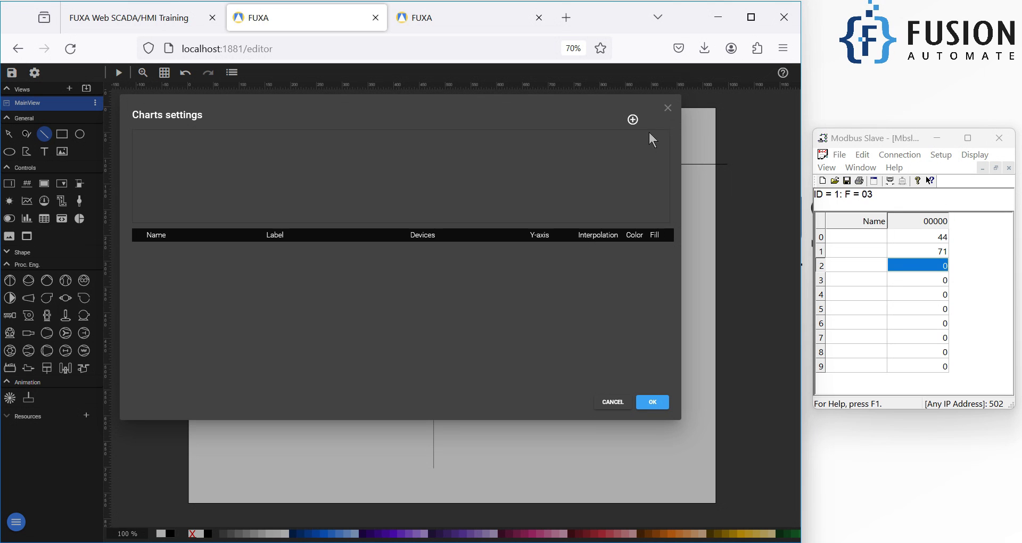
{"action": "left_click", "coordinate": [633, 120]}
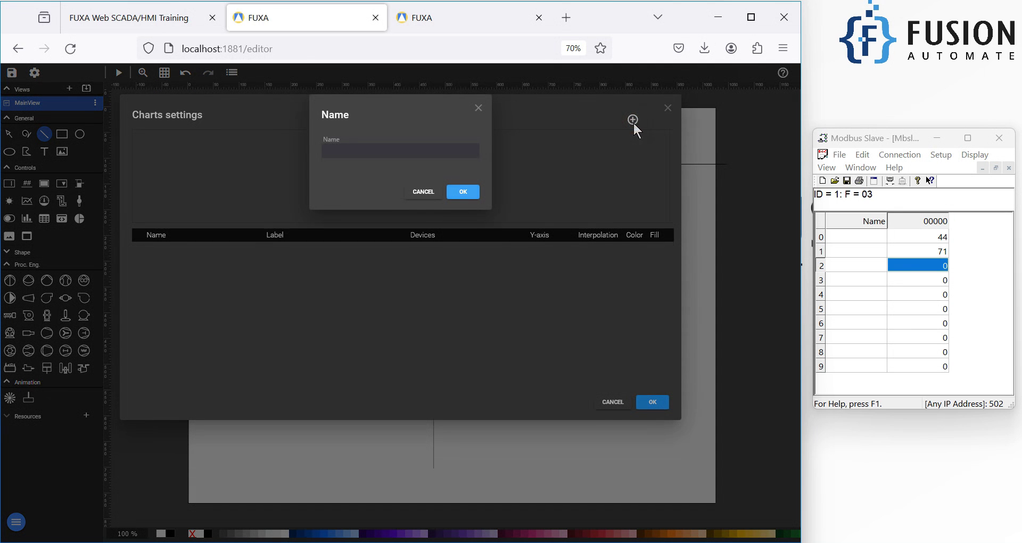
{"action": "left_click", "coordinate": [415, 150]}
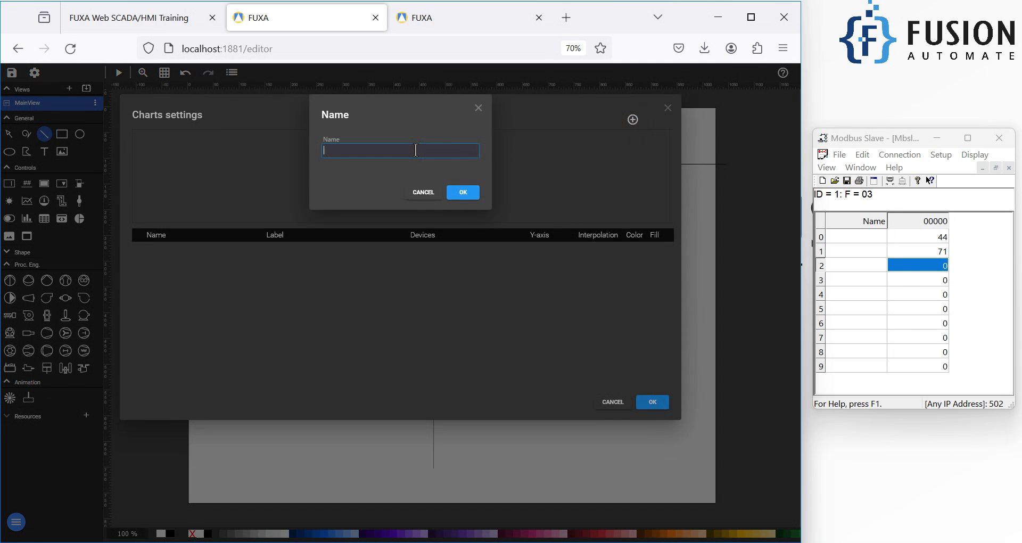
{"action": "type", "text": "Modbus"}
{"action": "key", "text": "BackSpace"}
{"action": "key", "text": "BackSpace"}
{"action": "key", "text": "BackSpace"}
{"action": "key", "text": "BackSpace"}
{"action": "type", "text": "dbus TCP Device Char"}
{"action": "left_click", "coordinate": [469, 193]}
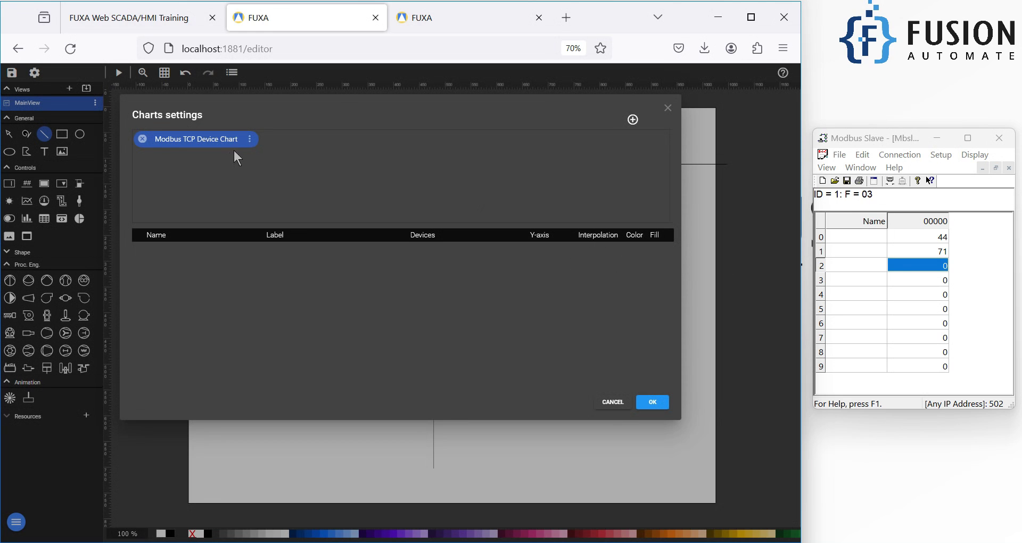
Add the HR0 and HR1 tags of the Modbus Slave Simulator TCP Device to the Modbus TCP Device Chart
{"action": "left_click", "coordinate": [250, 139]}
{"action": "left_click", "coordinate": [277, 158]}
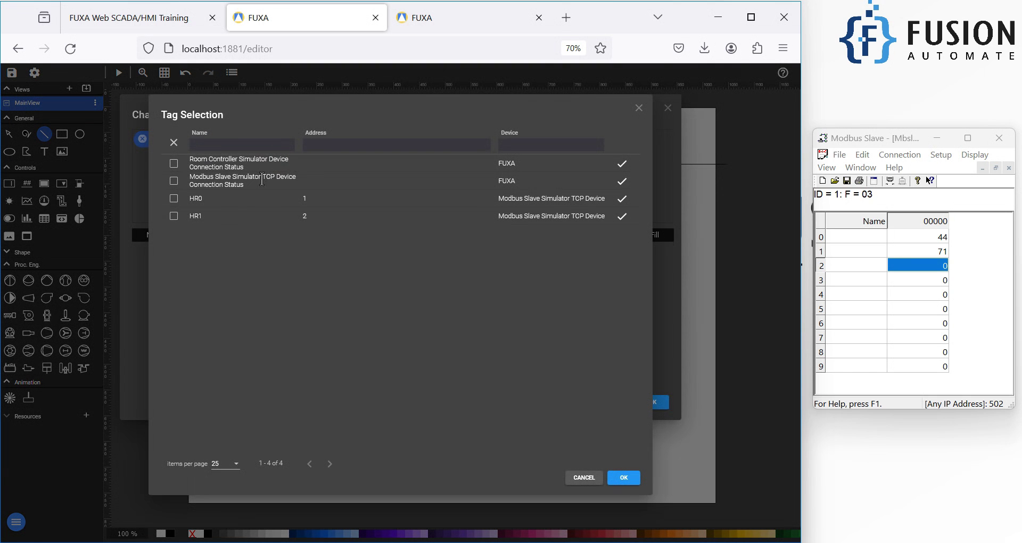
{"action": "left_click", "coordinate": [175, 199]}
{"action": "left_click", "coordinate": [173, 216]}
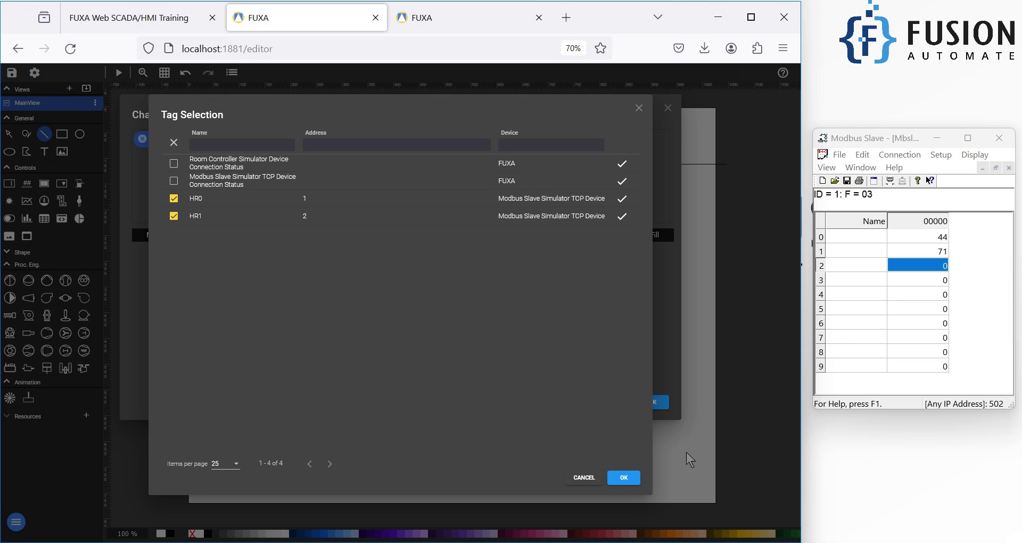
{"action": "left_click", "coordinate": [624, 478]}
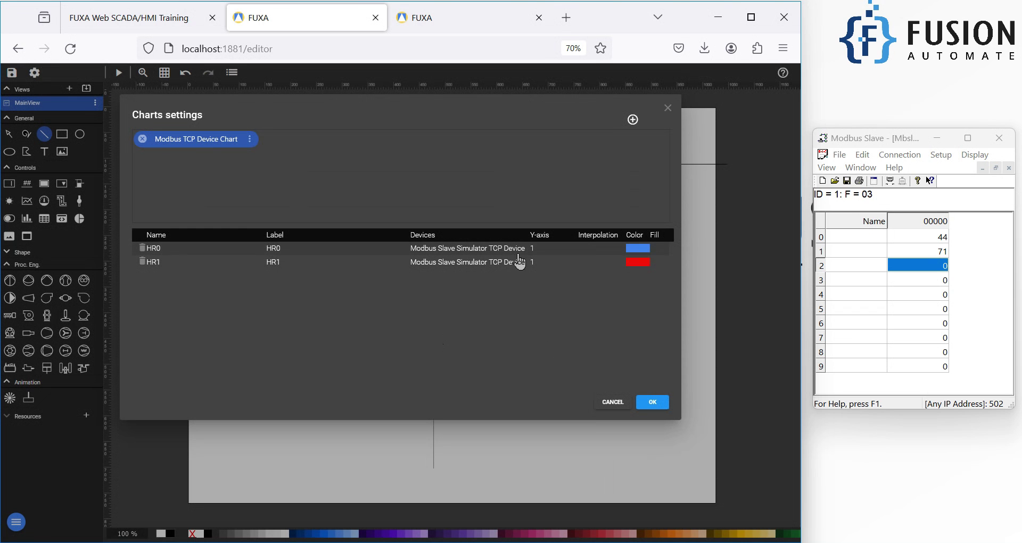
Set the HR0 chart line's color to dark blue #002060ff and accept the chart settings
{"action": "left_click", "coordinate": [642, 251]}
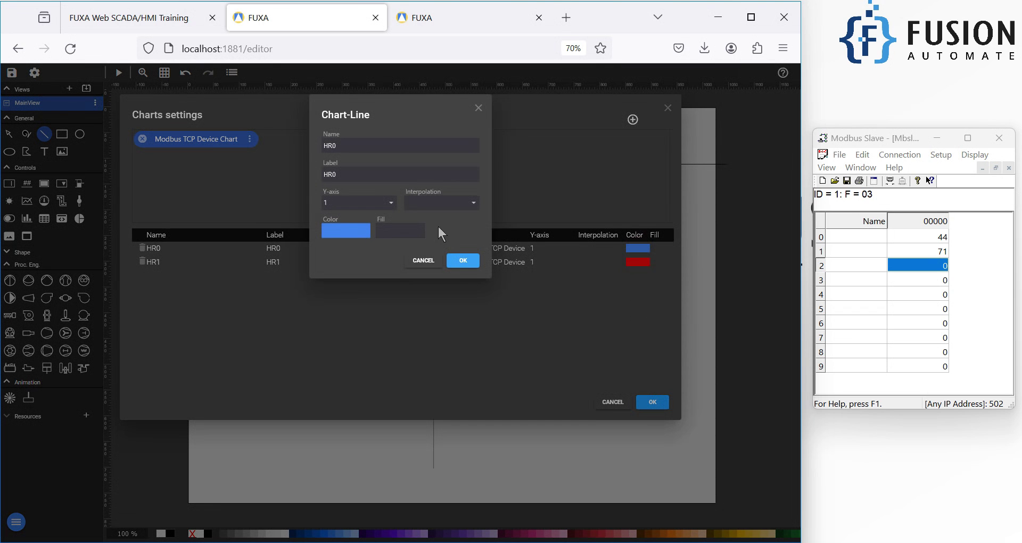
{"action": "left_click", "coordinate": [340, 234]}
{"action": "left_click", "coordinate": [478, 389]}
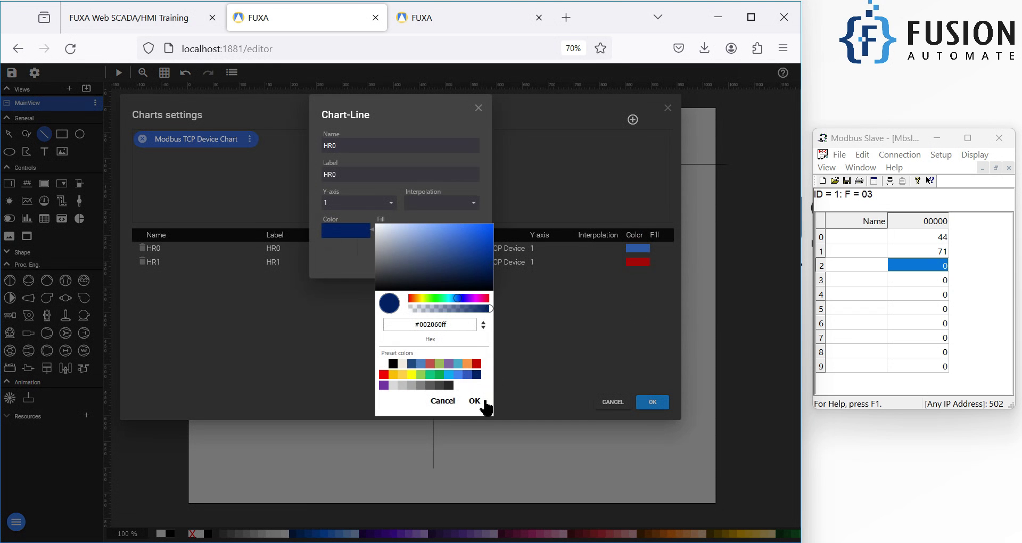
{"action": "left_click", "coordinate": [476, 403]}
{"action": "left_click", "coordinate": [463, 261]}
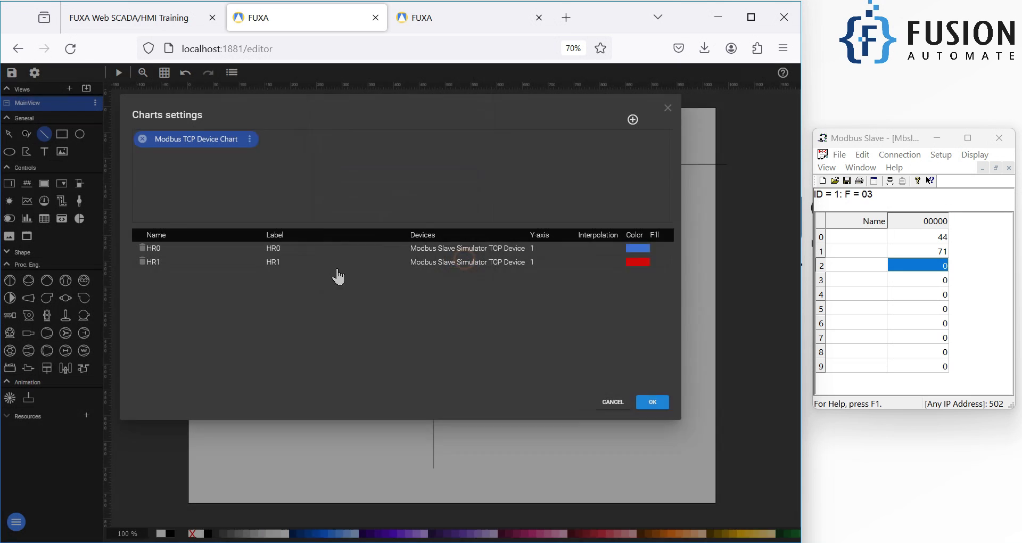
{"action": "left_click", "coordinate": [655, 402]}
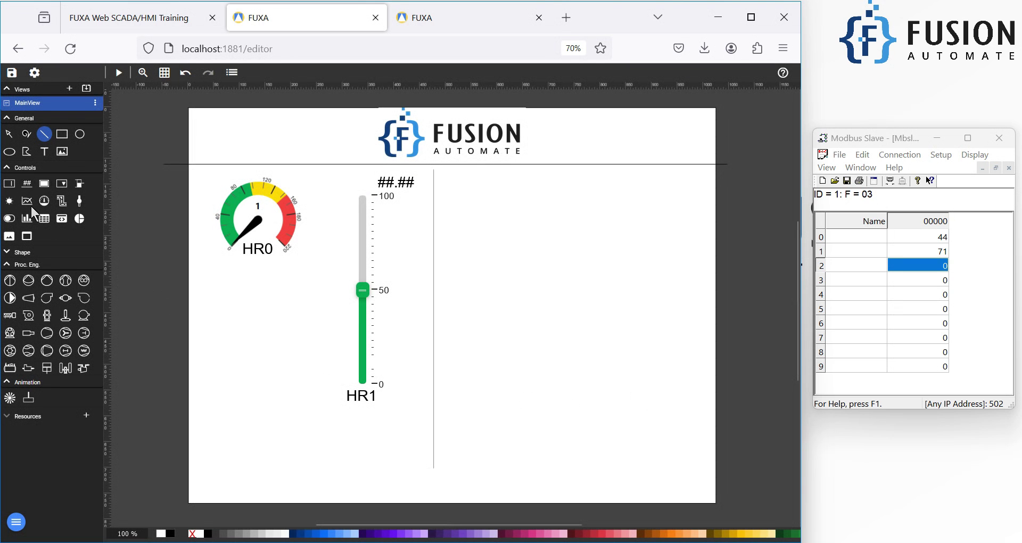
Place a chart control in MainView and move it beside the vertical divider at about x 510, y 210
{"action": "left_click", "coordinate": [124, 219]}
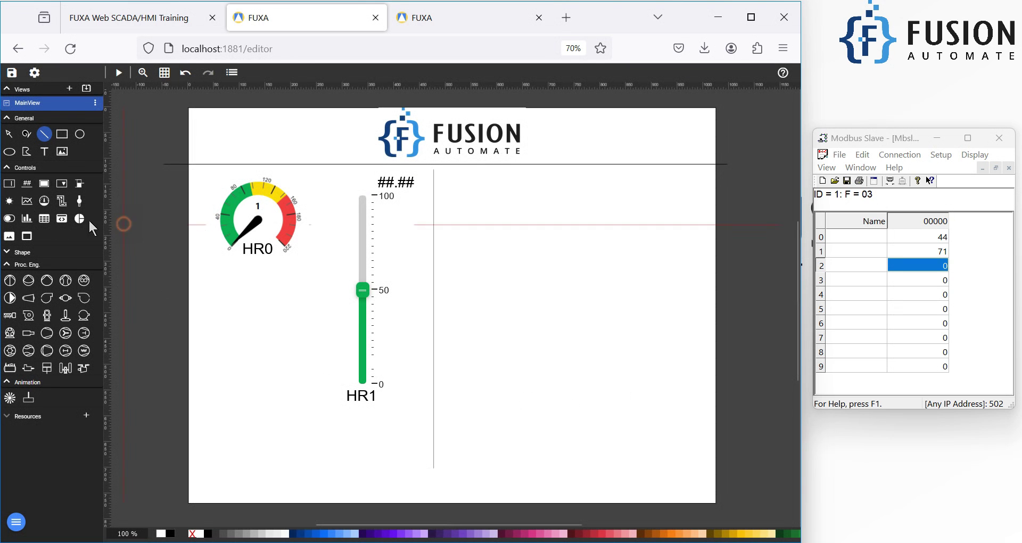
{"action": "left_click", "coordinate": [28, 203]}
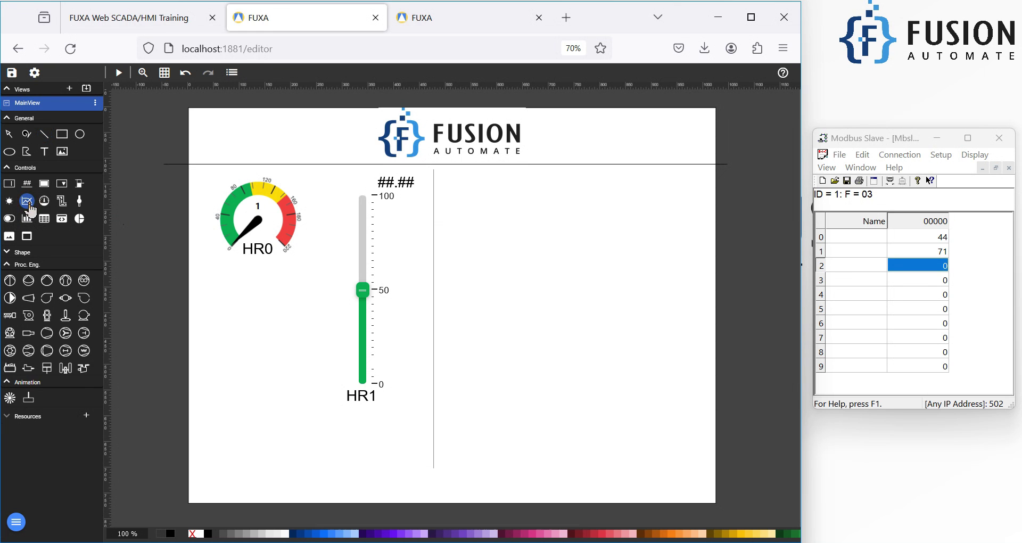
{"action": "left_click", "coordinate": [458, 210]}
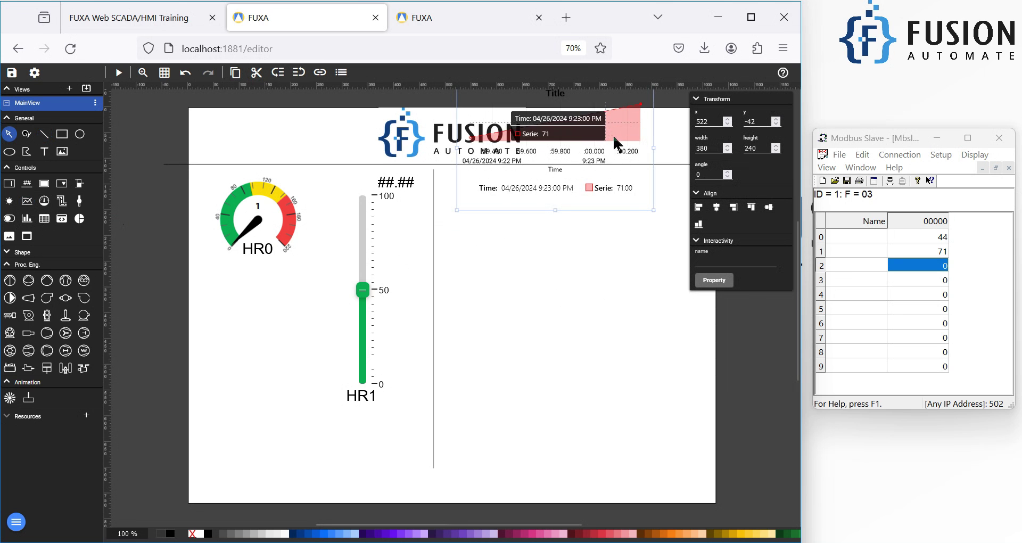
{"action": "left_click_drag", "start_coordinate": [633, 189], "coordinate": [649, 343]}
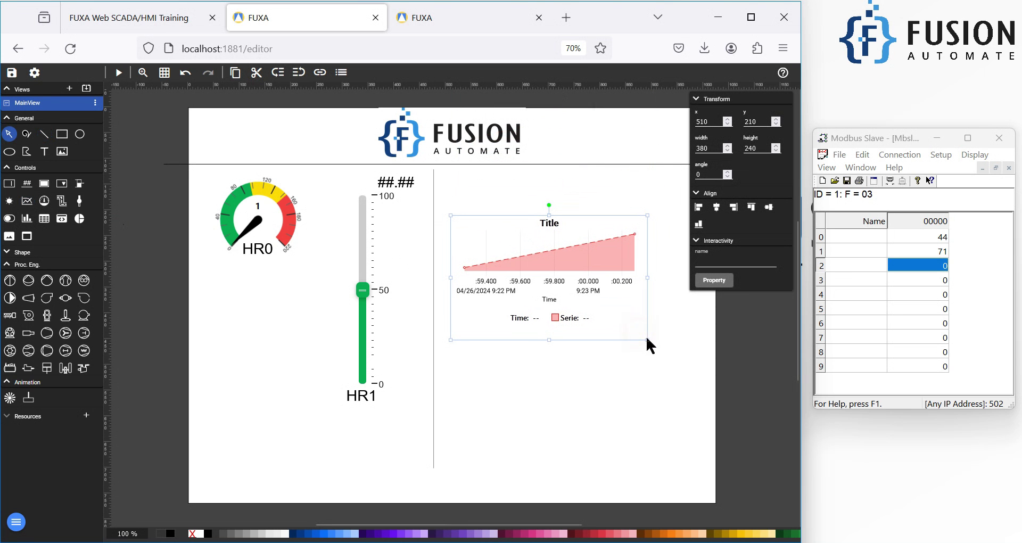
Maximize the browser window and enlarge the chart to about 536 × 324 to fill the area beside the vertical divider
{"action": "left_click", "coordinate": [748, 13]}
{"action": "left_click_drag", "start_coordinate": [758, 338], "coordinate": [827, 381]}
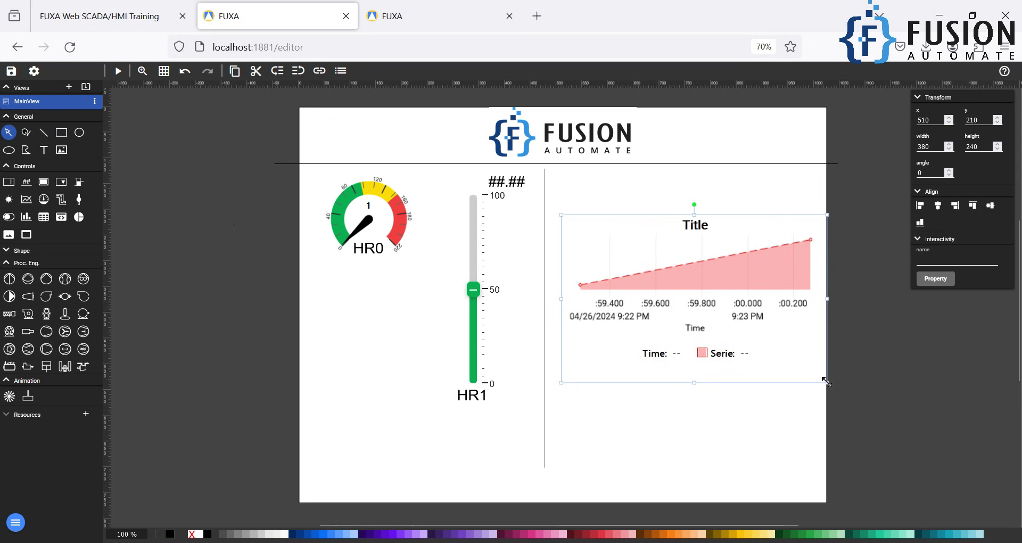
{"action": "left_click_drag", "start_coordinate": [562, 215], "coordinate": [547, 213]}
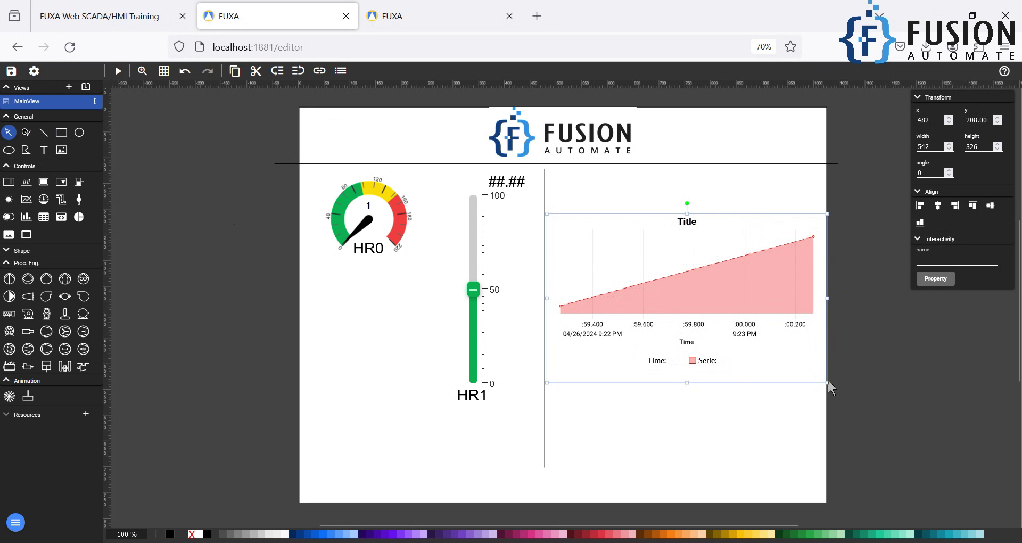
{"action": "left_click_drag", "start_coordinate": [827, 382], "coordinate": [824, 381]}
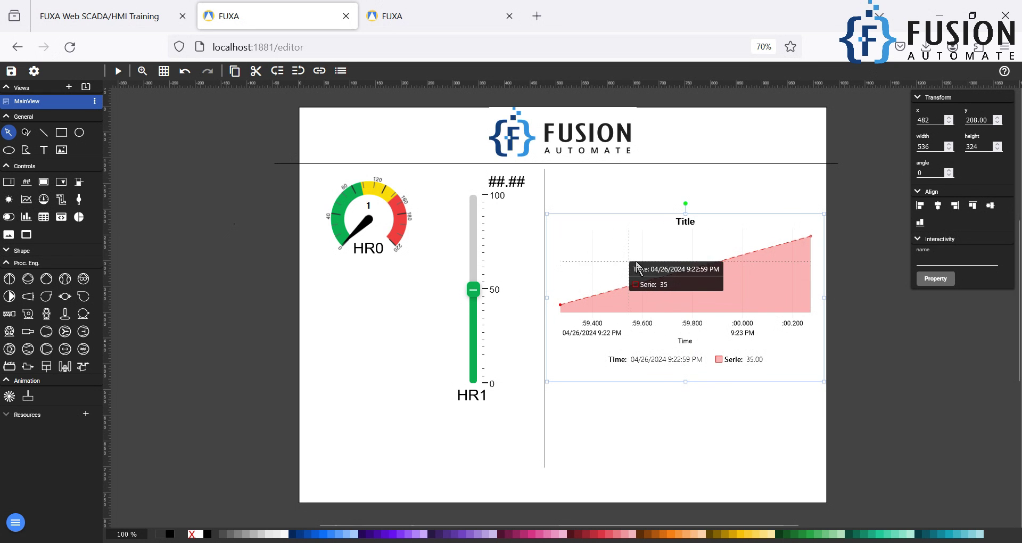
Name the chart control "Chart for HR" and set Modbus TCP Device Chart as the chart to show
{"action": "left_click", "coordinate": [944, 278]}
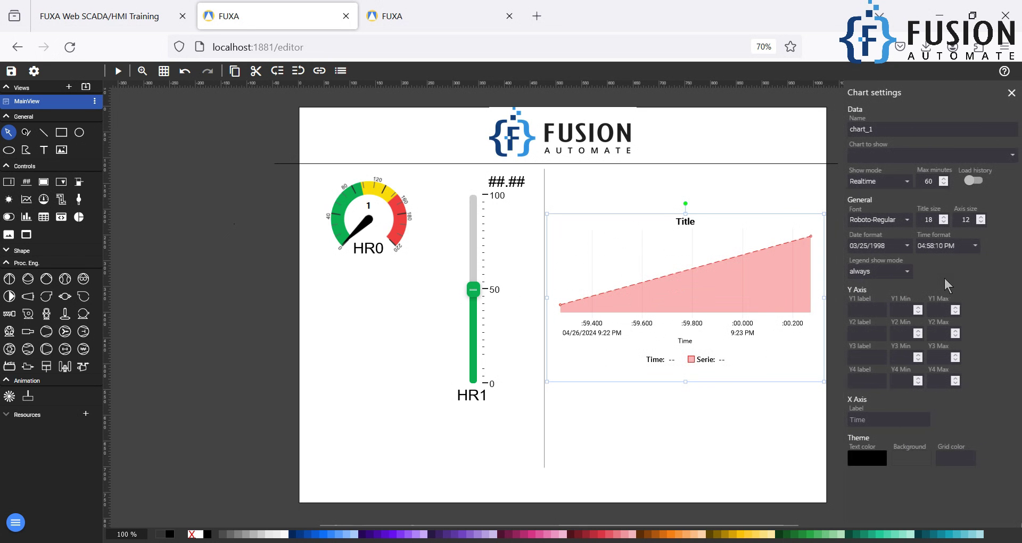
{"action": "double_click", "coordinate": [876, 128]}
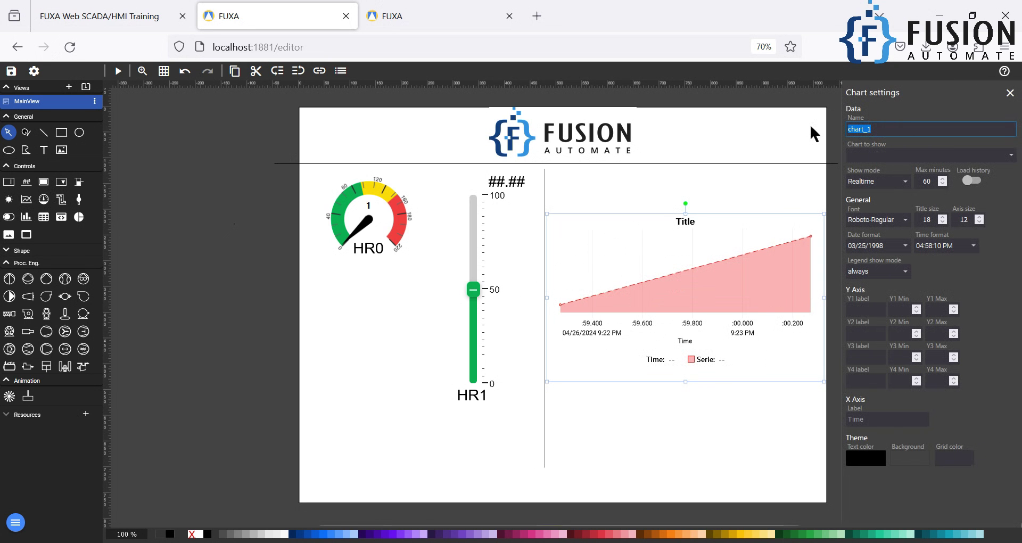
{"action": "type", "text": "Chart for H"}
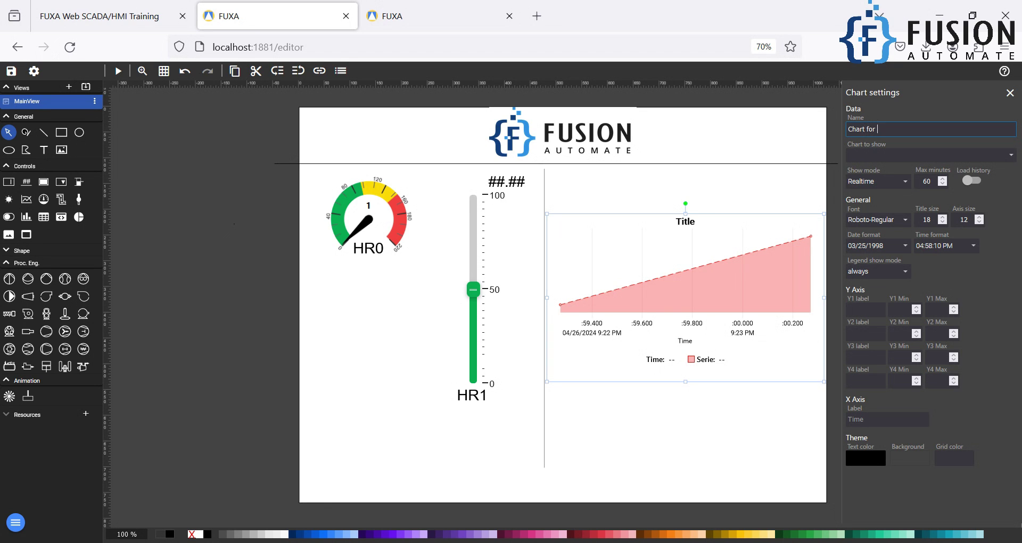
{"action": "key", "text": "BackSpace"}
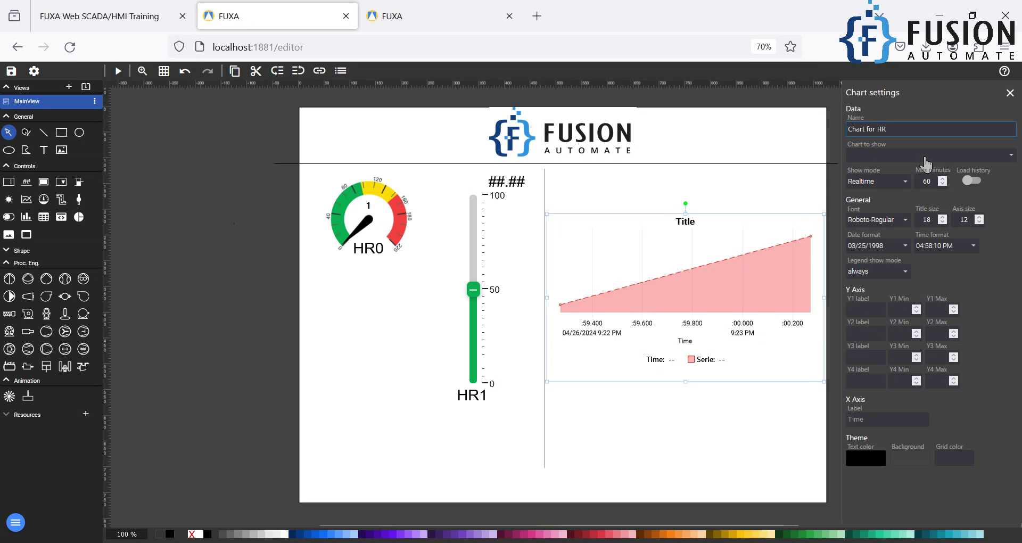
{"action": "left_click", "coordinate": [920, 160]}
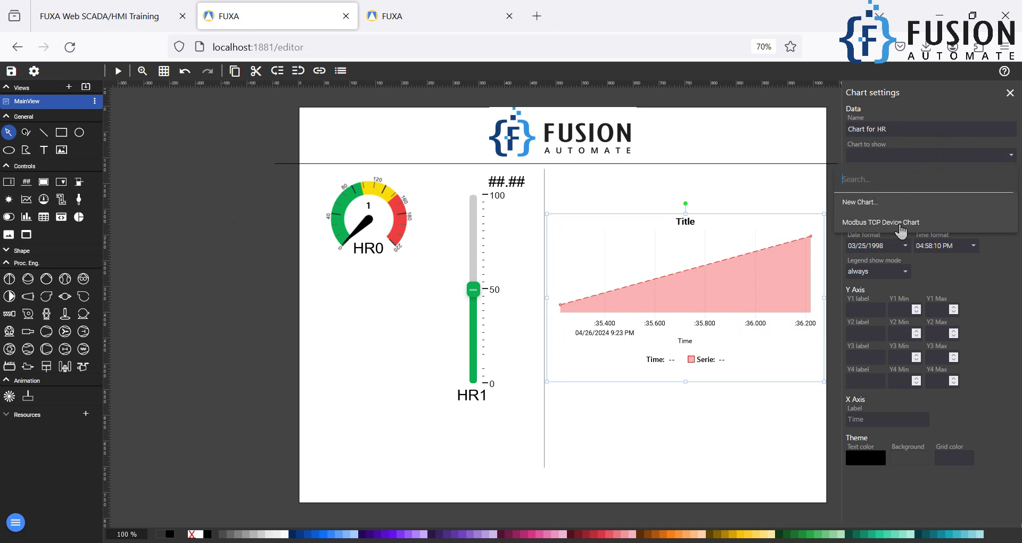
{"action": "left_click", "coordinate": [898, 226]}
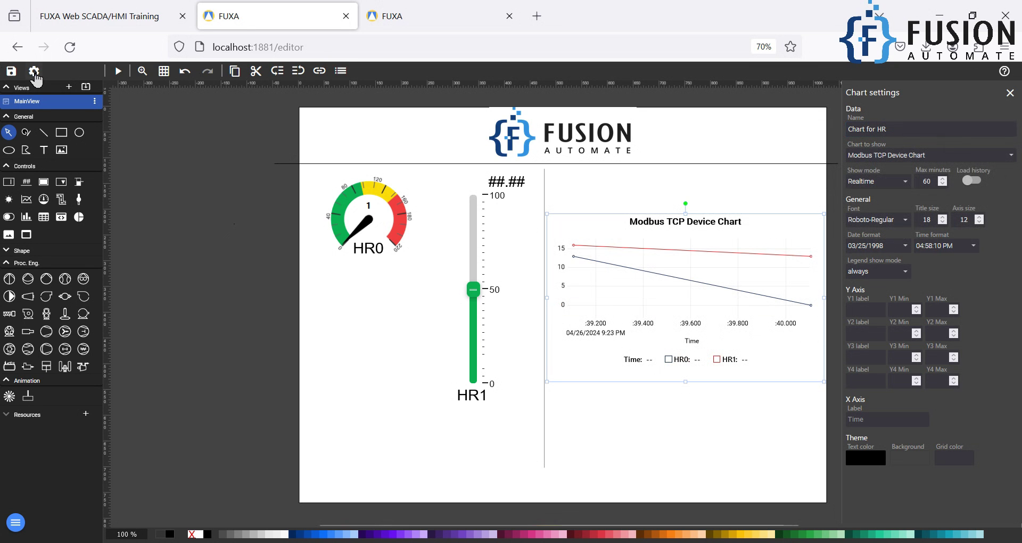
Look at the defined line charts in the project setup and close the charts settings
{"action": "left_click", "coordinate": [36, 75]}
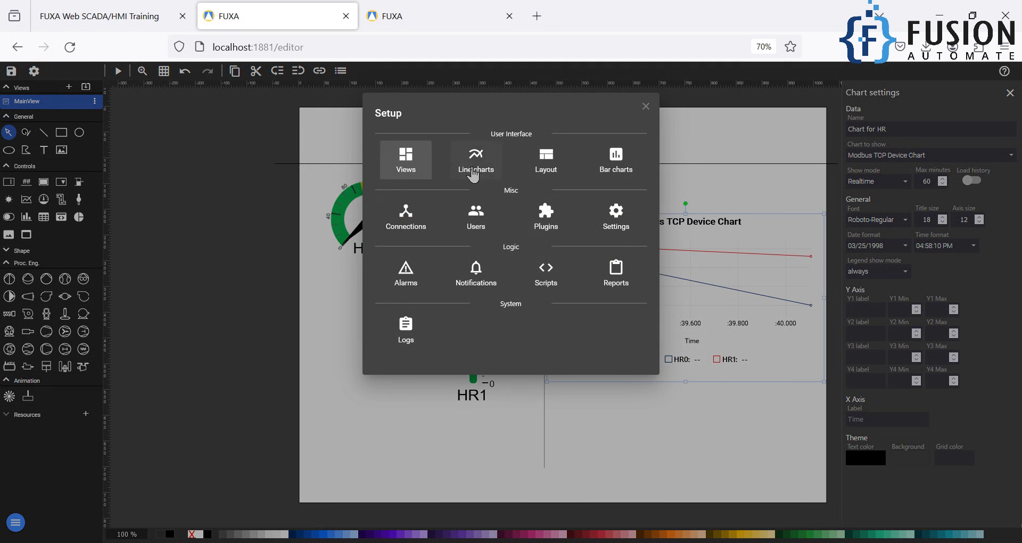
{"action": "left_click", "coordinate": [475, 164]}
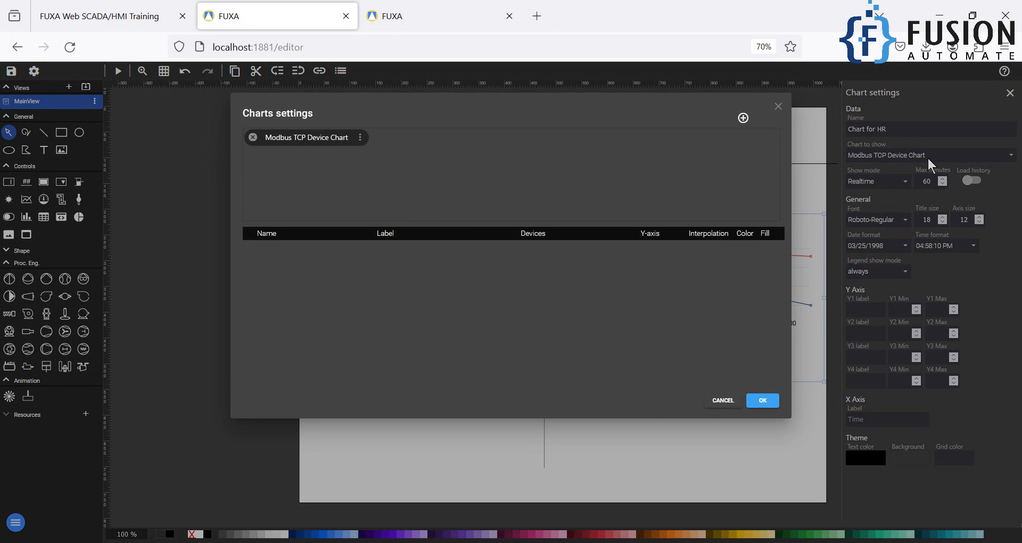
{"action": "left_click", "coordinate": [778, 107]}
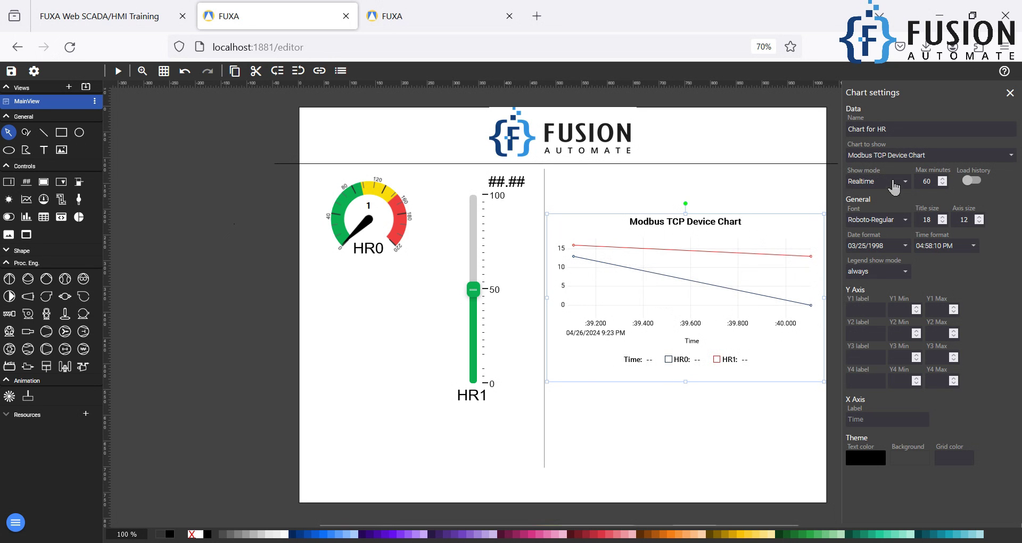
Keep the chart's show mode at Realtime, set max minutes to 5 and choose the date format 25/03/1998
{"action": "left_click", "coordinate": [895, 184]}
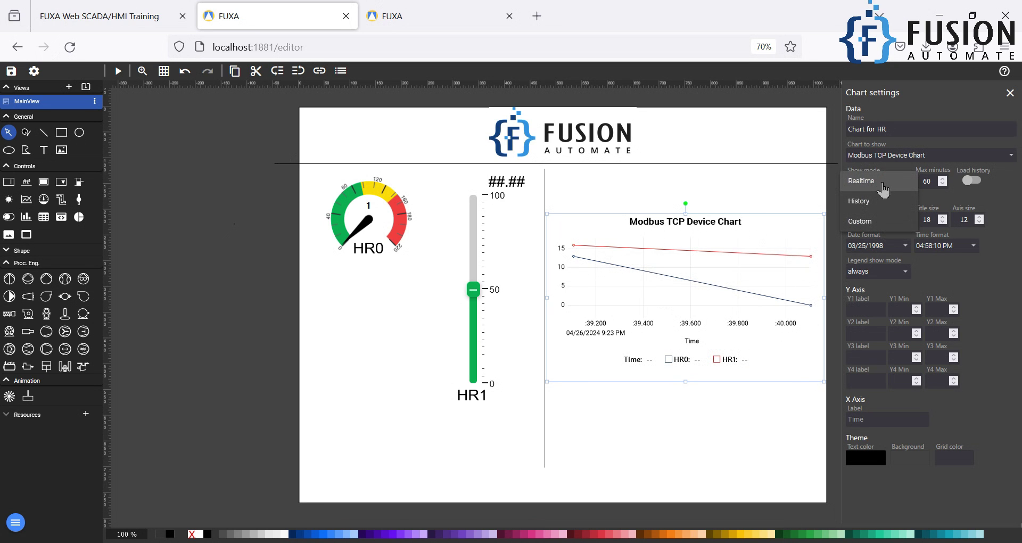
{"action": "left_click", "coordinate": [883, 182]}
{"action": "double_click", "coordinate": [930, 181]}
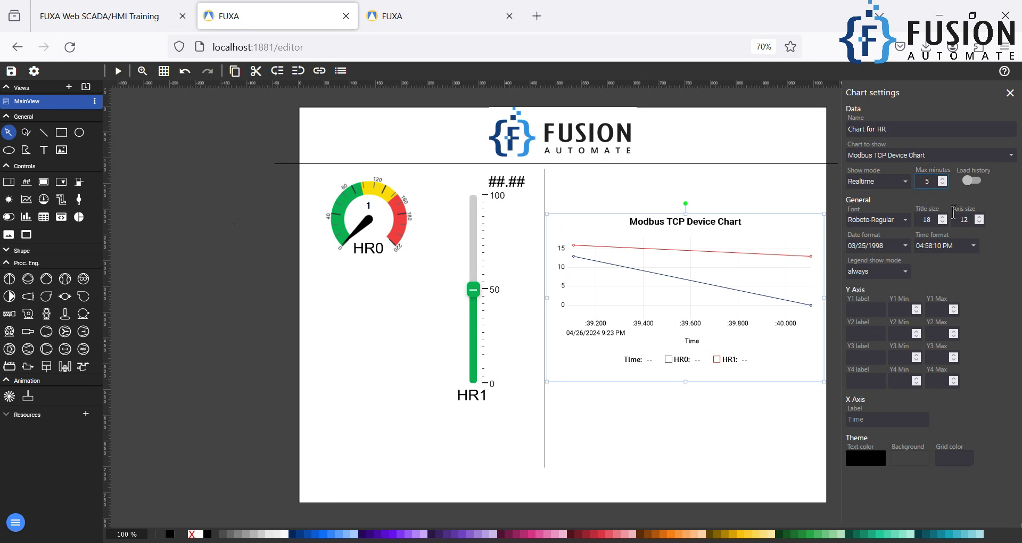
{"action": "left_click", "coordinate": [908, 246]}
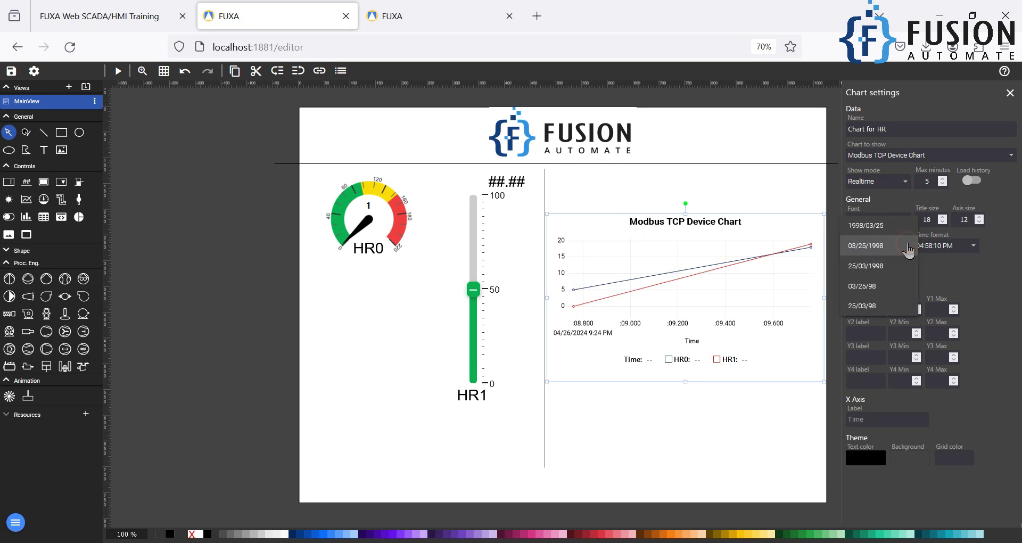
{"action": "left_click", "coordinate": [894, 266]}
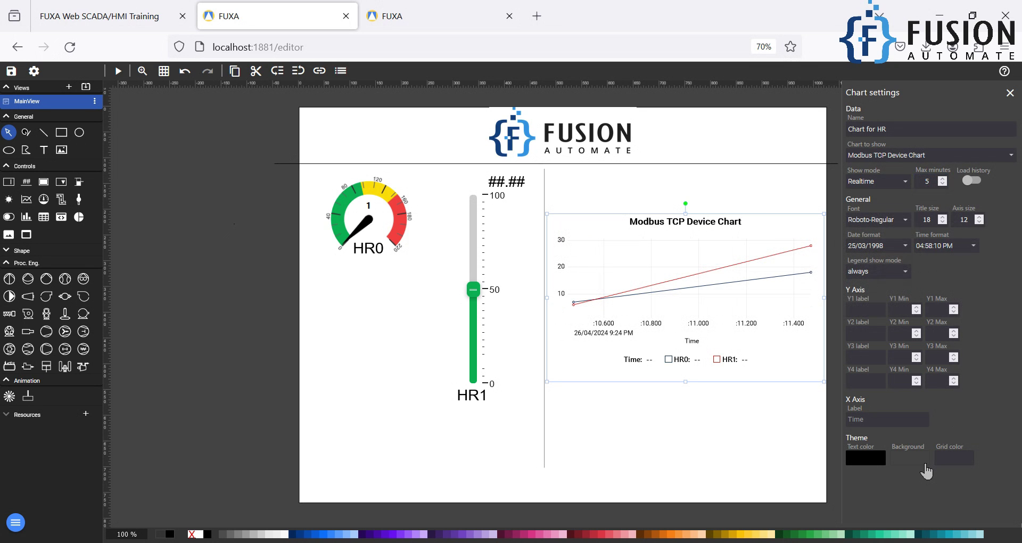
Save the project and reload the runtime home page in the other FUXA browser tab
{"action": "left_click", "coordinate": [11, 71]}
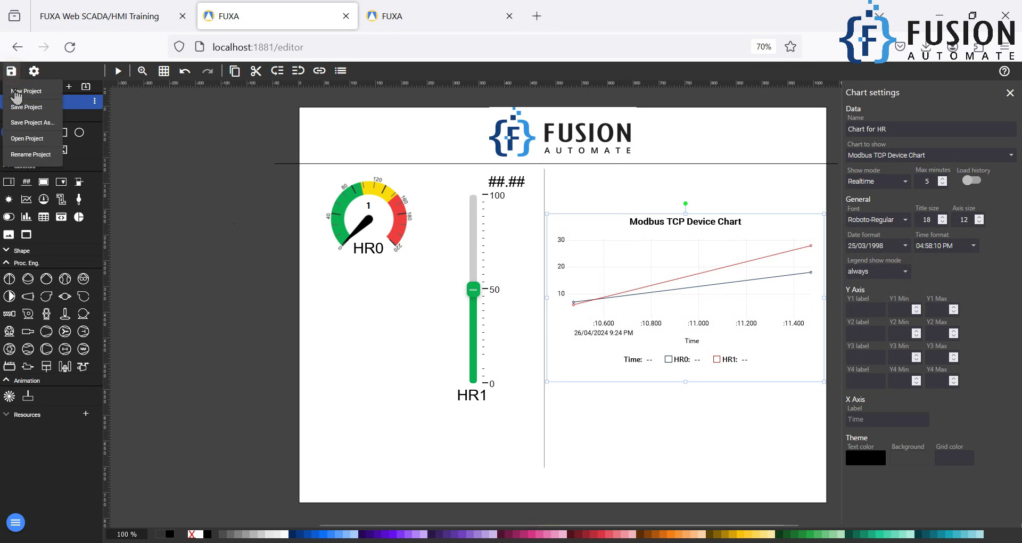
{"action": "left_click", "coordinate": [26, 107]}
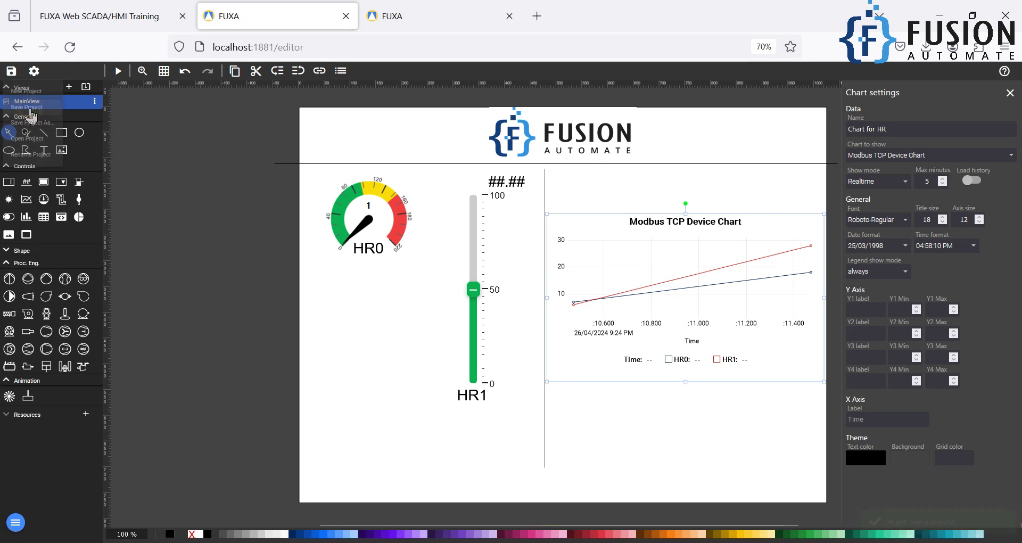
{"action": "left_click", "coordinate": [452, 8]}
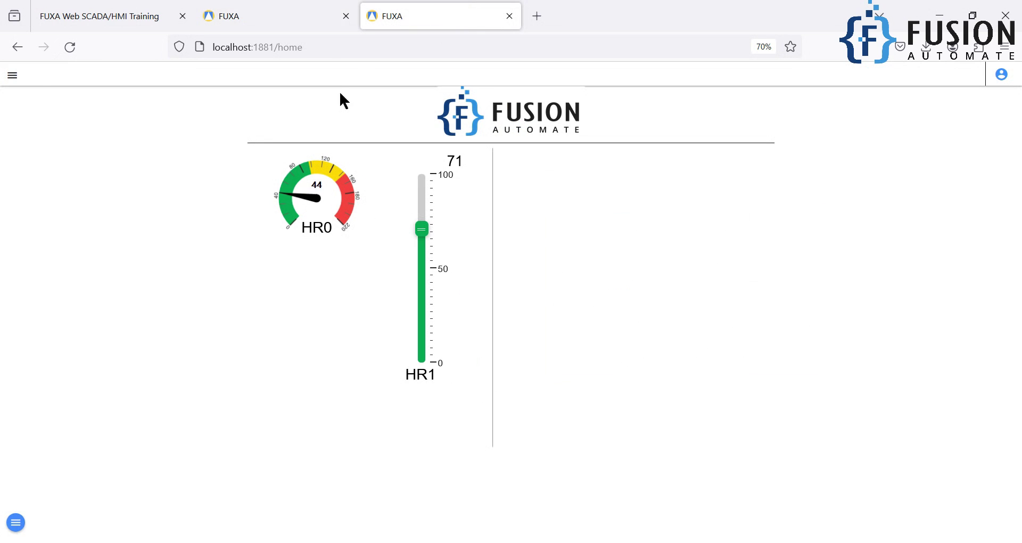
{"action": "left_click", "coordinate": [67, 48]}
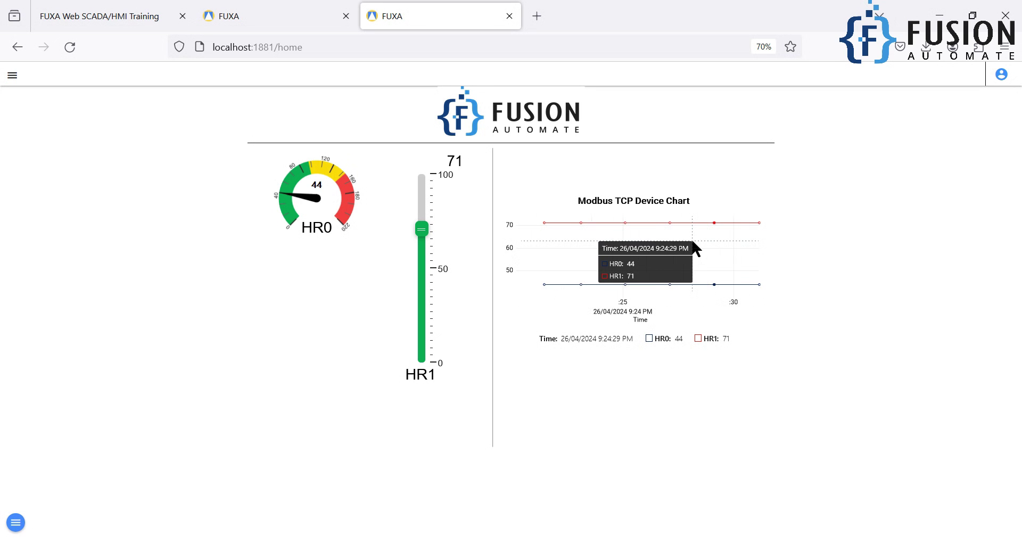
Lower the HR1 slider to 16, 2 and finally 0, checking the HR1 line on the live chart
{"action": "left_click_drag", "start_coordinate": [424, 230], "coordinate": [427, 337]}
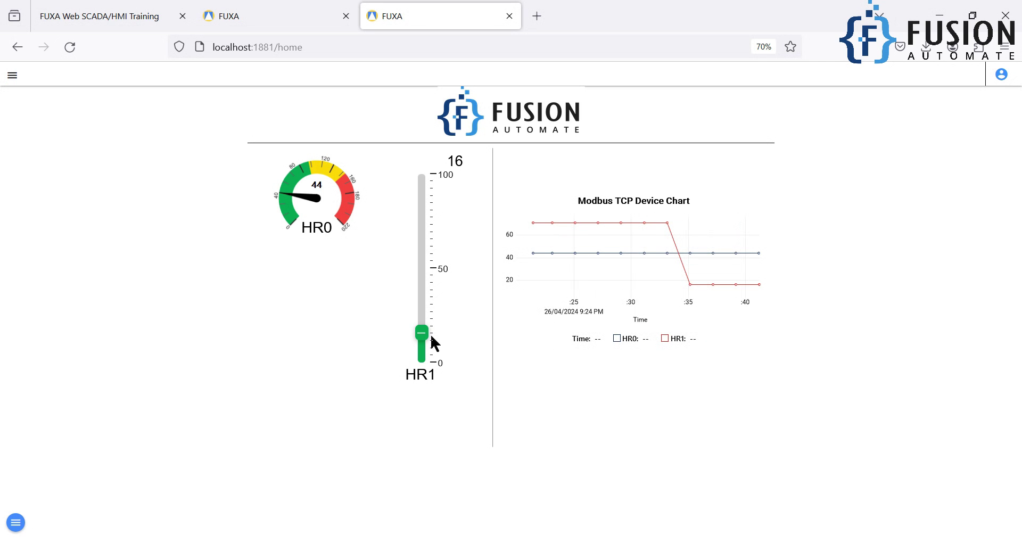
{"action": "left_click_drag", "start_coordinate": [426, 338], "coordinate": [426, 364]}
{"action": "mouse_move", "coordinate": [749, 290]}
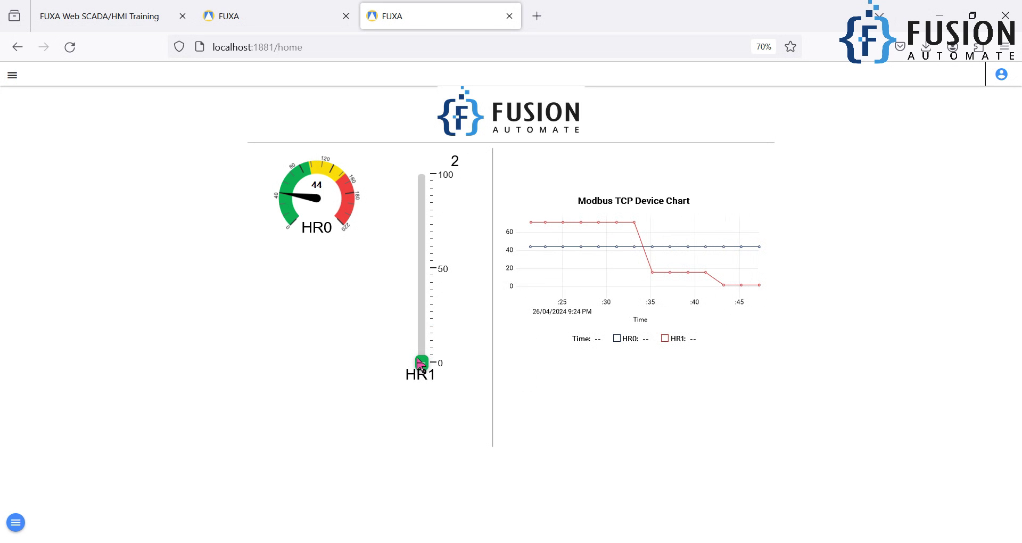
{"action": "left_click_drag", "start_coordinate": [421, 362], "coordinate": [422, 364]}
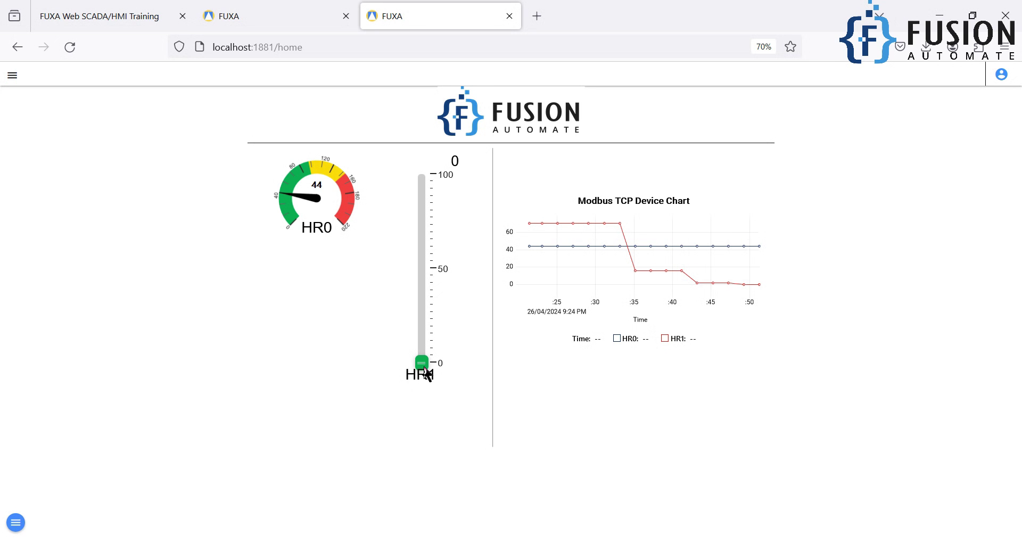
{"action": "mouse_move", "coordinate": [743, 279]}
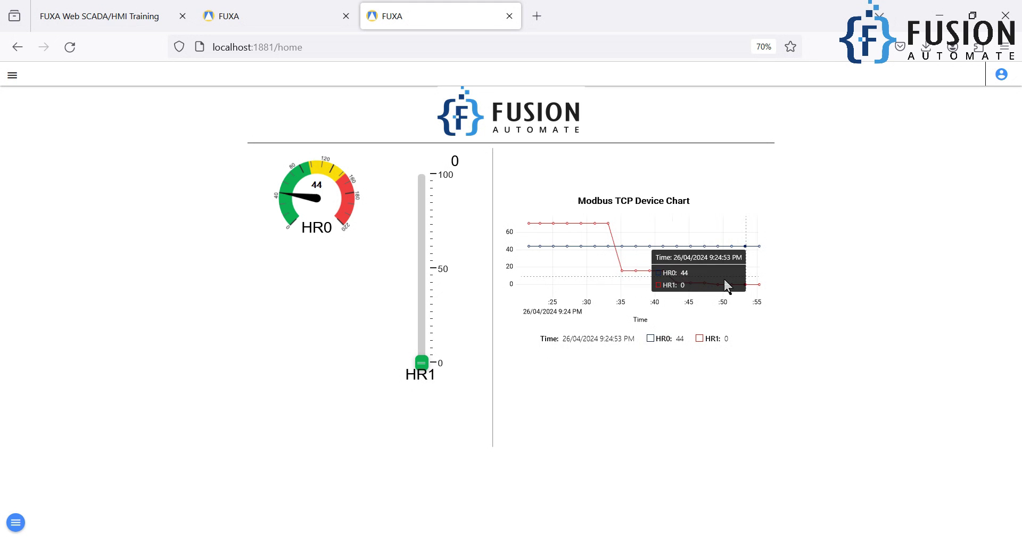
Fit the browser beside the Modbus Slave window and enter a new value for register 0 with Auto increment enabled
{"action": "key", "text": "super+Left"}
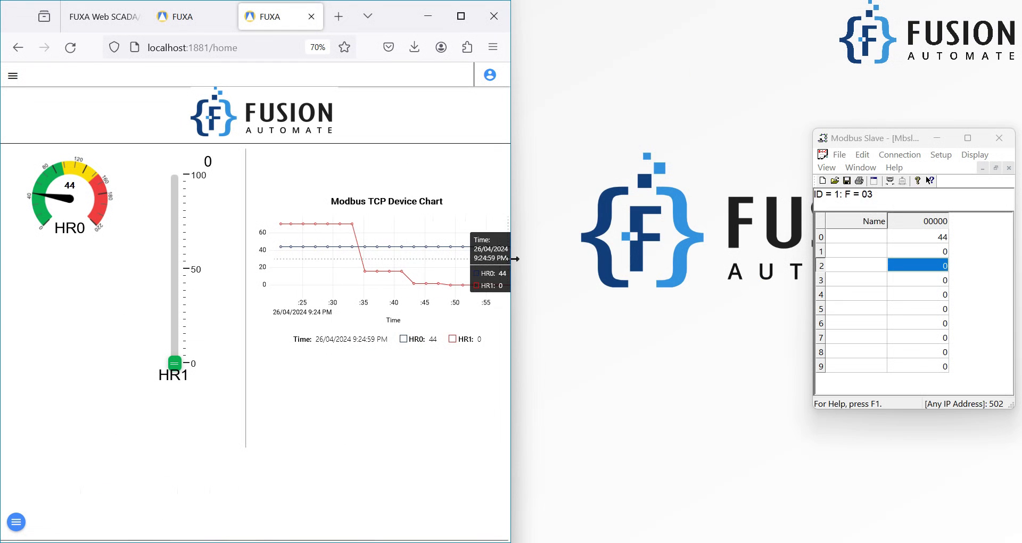
{"action": "left_click_drag", "start_coordinate": [513, 259], "coordinate": [809, 259]}
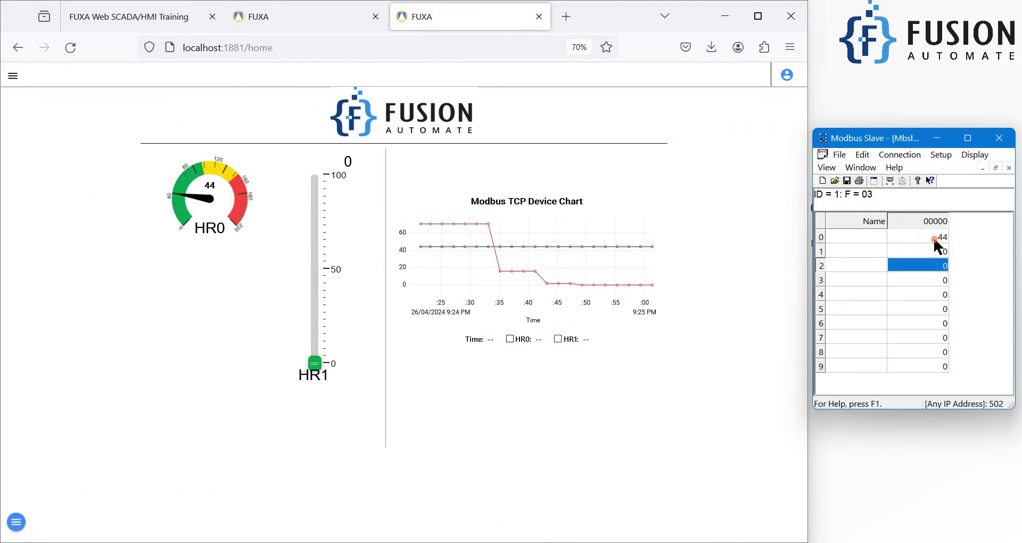
{"action": "double_click", "coordinate": [934, 237]}
{"action": "left_click_drag", "start_coordinate": [871, 266], "coordinate": [848, 268]}
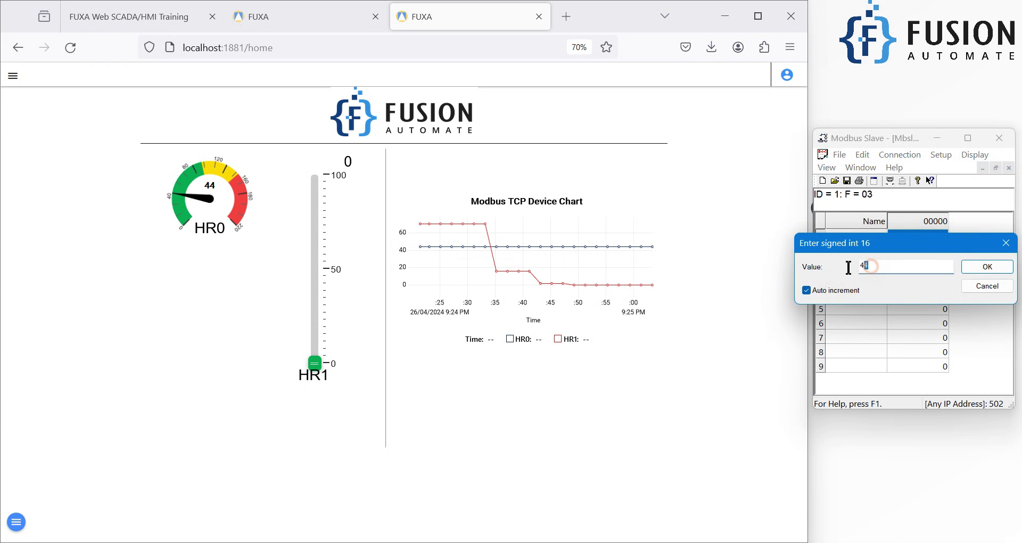
{"action": "left_click", "coordinate": [985, 267]}
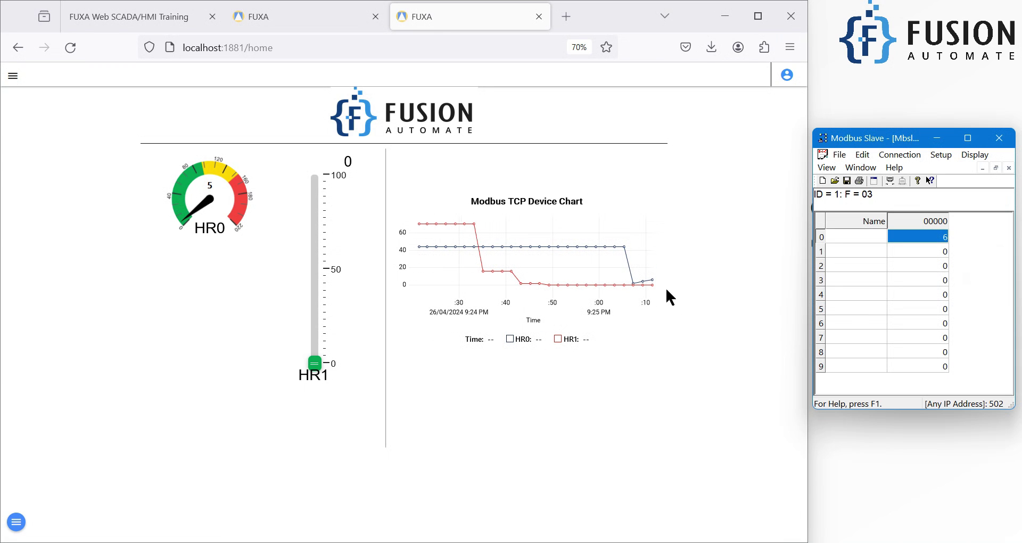
{"action": "mouse_move", "coordinate": [652, 288]}
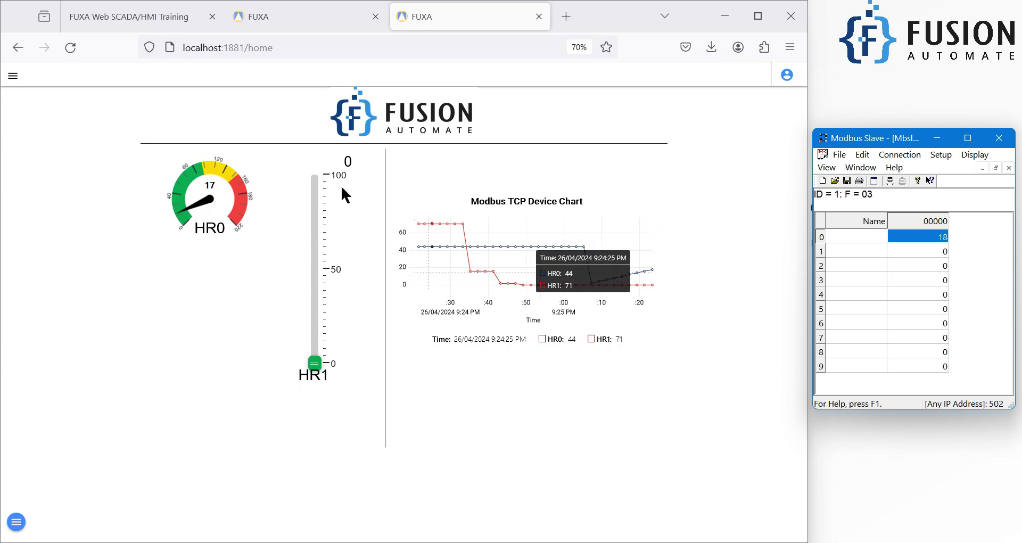
Return to the editor's line charts settings and look at the naming prompt for a new chart without creating one
{"action": "left_click", "coordinate": [296, 18]}
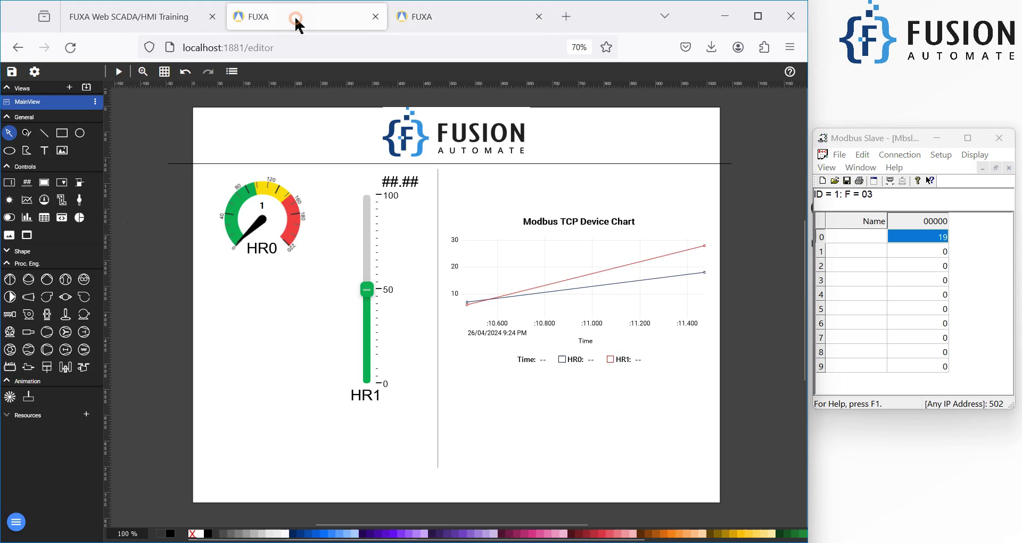
{"action": "left_click", "coordinate": [36, 72]}
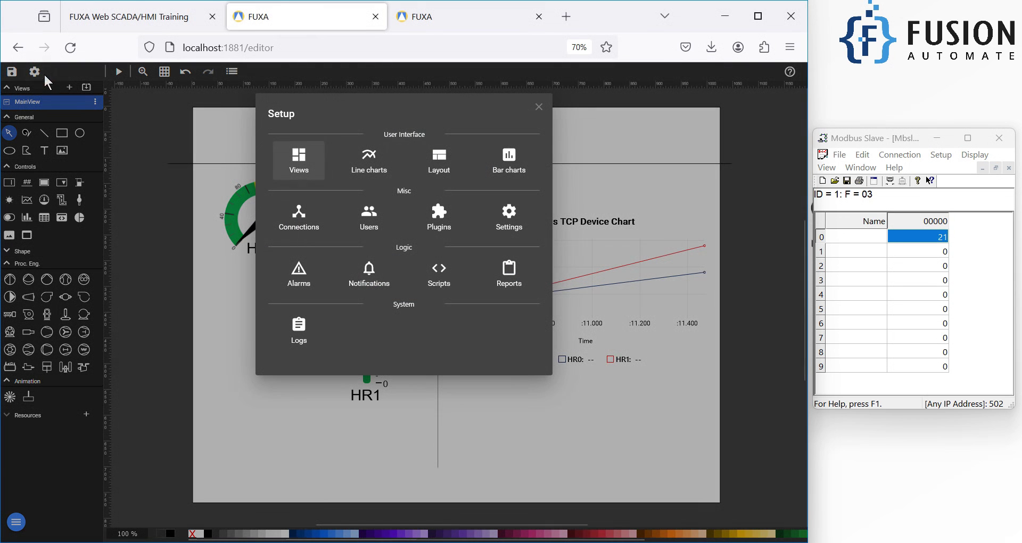
{"action": "left_click", "coordinate": [360, 174]}
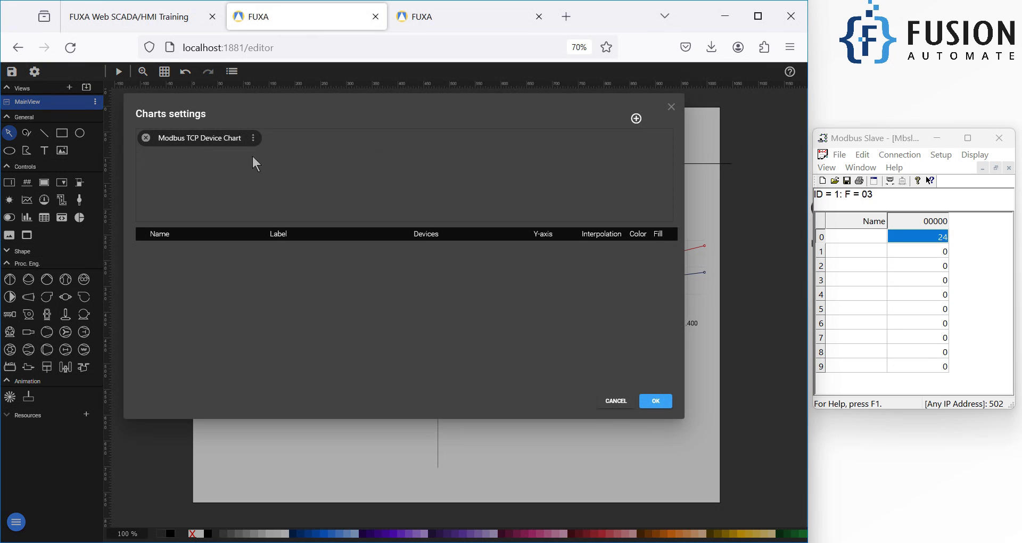
{"action": "left_click", "coordinate": [636, 119]}
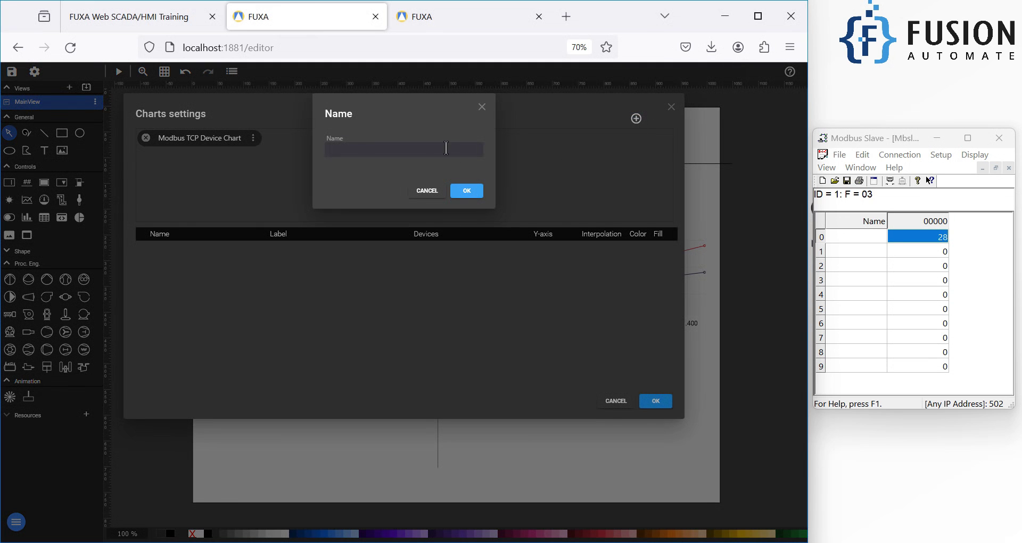
{"action": "left_click", "coordinate": [424, 195]}
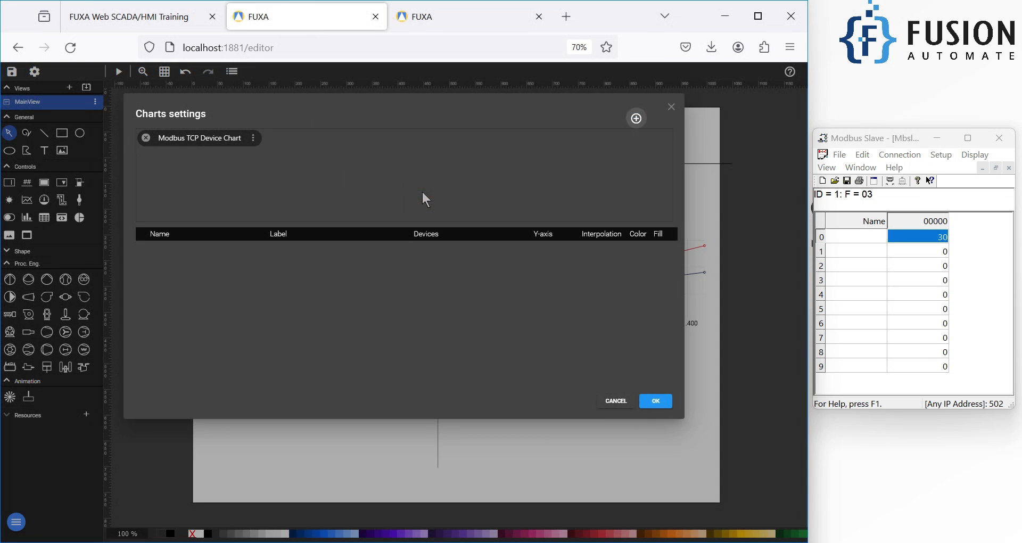
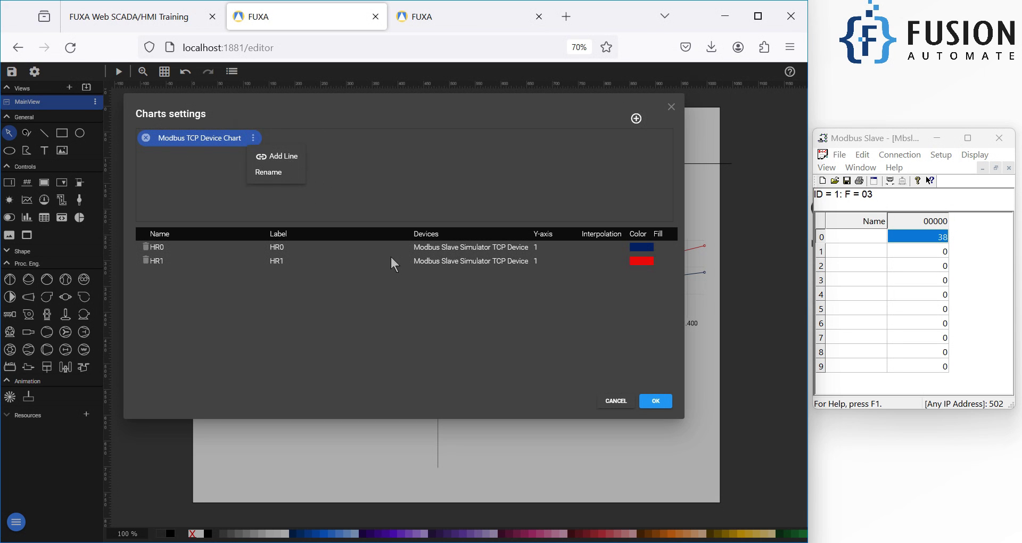
Select the HR0 and HR1 tags again as lines of the existing Modbus TCP Device Chart and accept the selection
{"action": "left_click", "coordinate": [290, 156]}
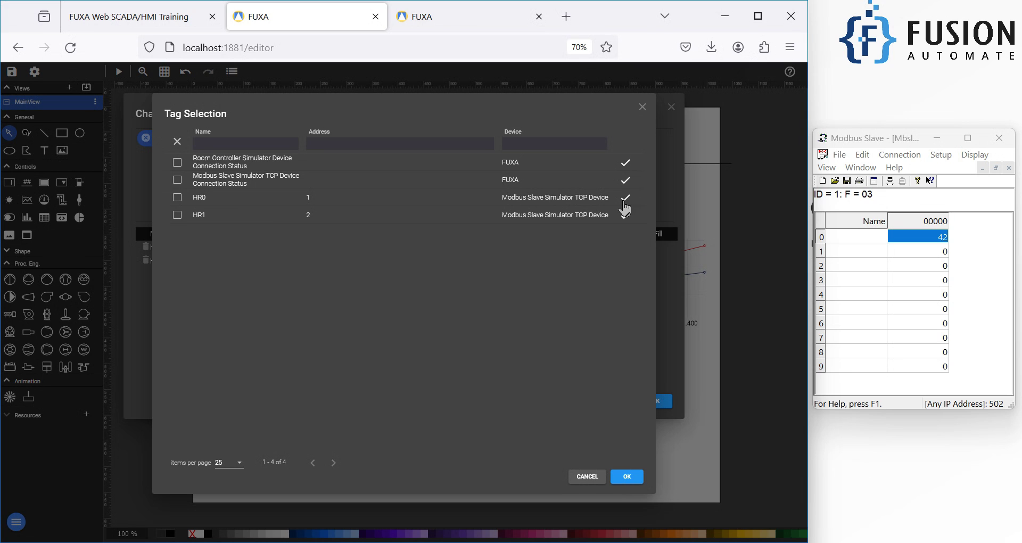
{"action": "left_click", "coordinate": [178, 197]}
{"action": "left_click", "coordinate": [177, 215]}
{"action": "left_click", "coordinate": [625, 477]}
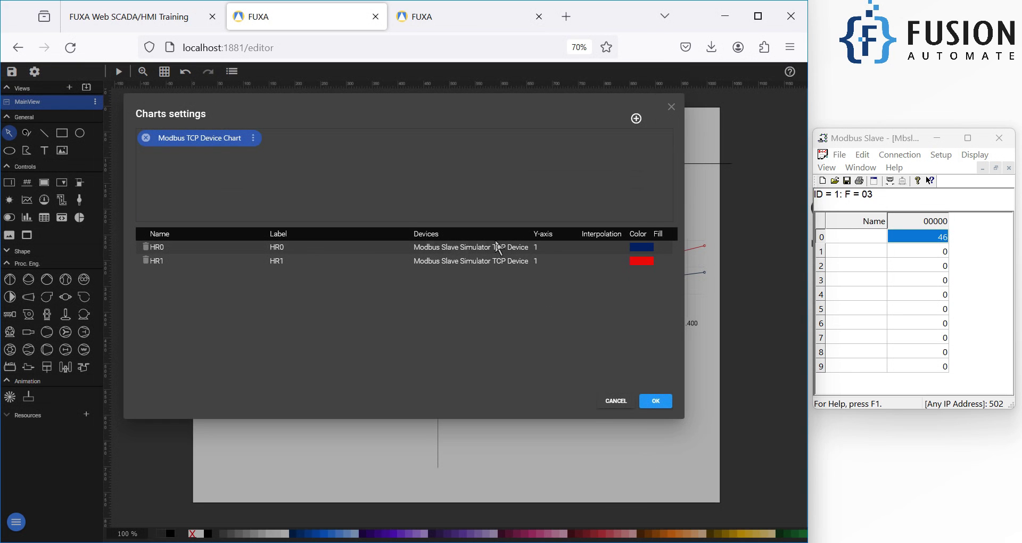
Set the interpolation of the HR0 chart line to step after and check its line settings again
{"action": "left_click", "coordinate": [595, 248]}
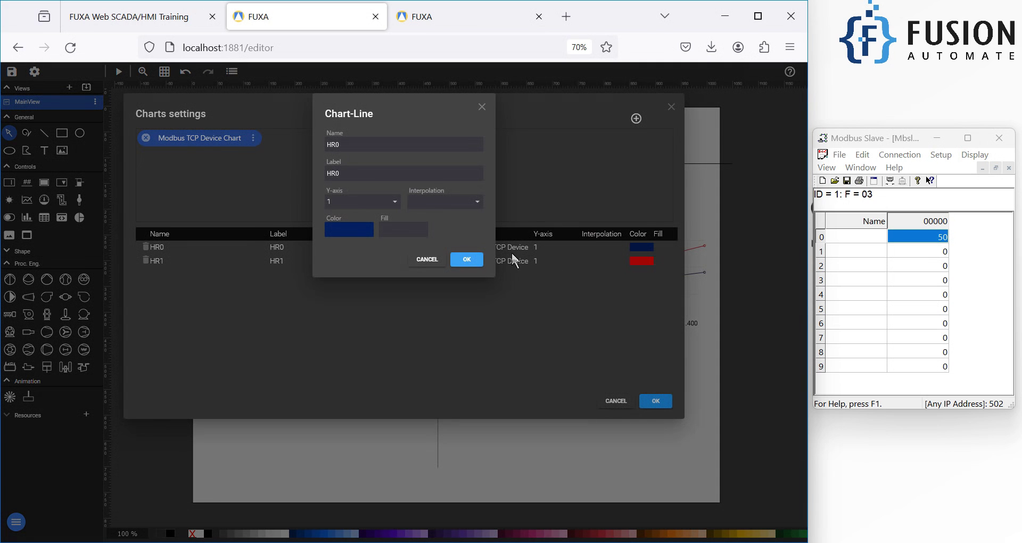
{"action": "left_click", "coordinate": [438, 203]}
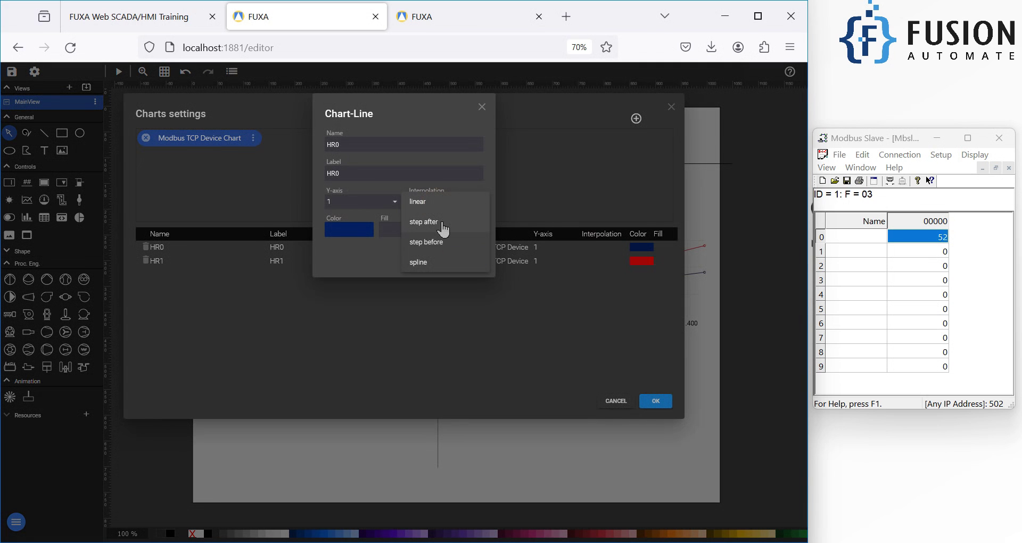
{"action": "left_click", "coordinate": [443, 227]}
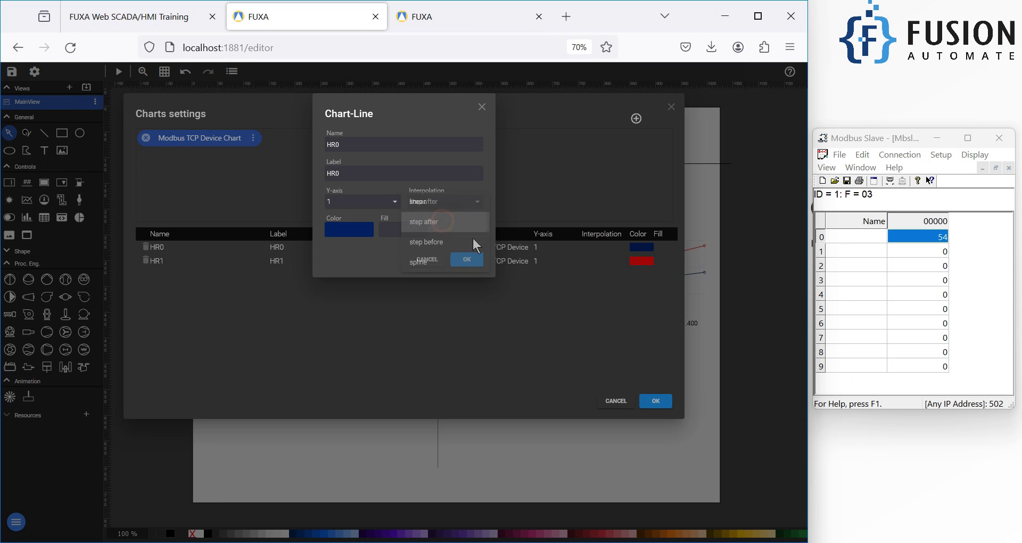
{"action": "left_click", "coordinate": [466, 259]}
{"action": "left_click", "coordinate": [615, 254]}
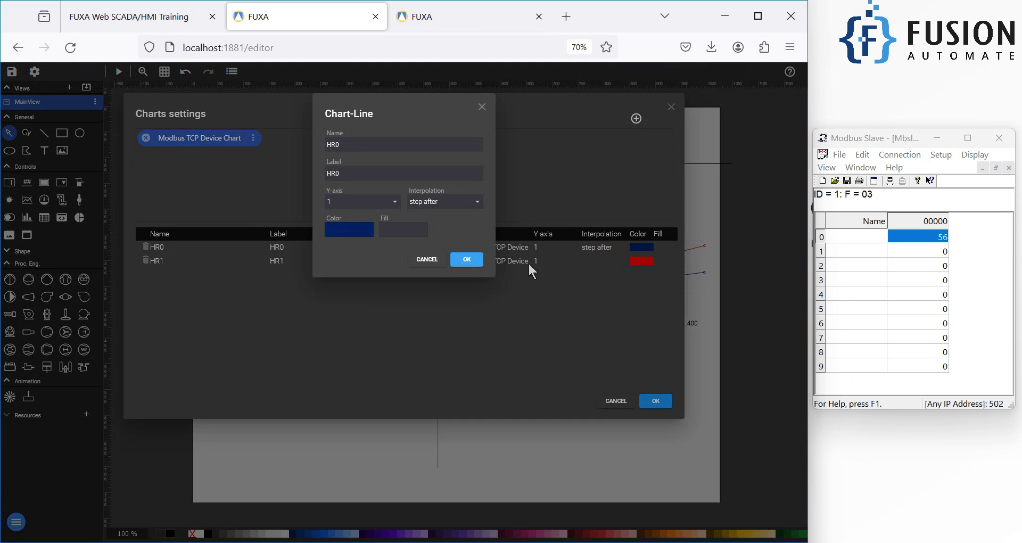
{"action": "left_click", "coordinate": [436, 262]}
Set the interpolation of the HR1 chart line to step before and accept the chart settings
{"action": "left_click", "coordinate": [613, 262]}
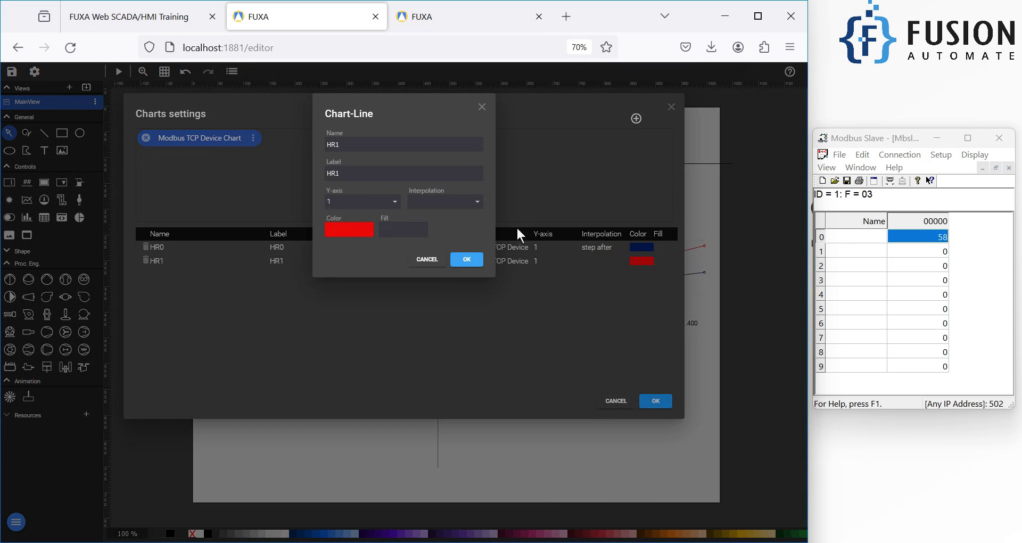
{"action": "left_click", "coordinate": [461, 204]}
{"action": "left_click", "coordinate": [456, 245]}
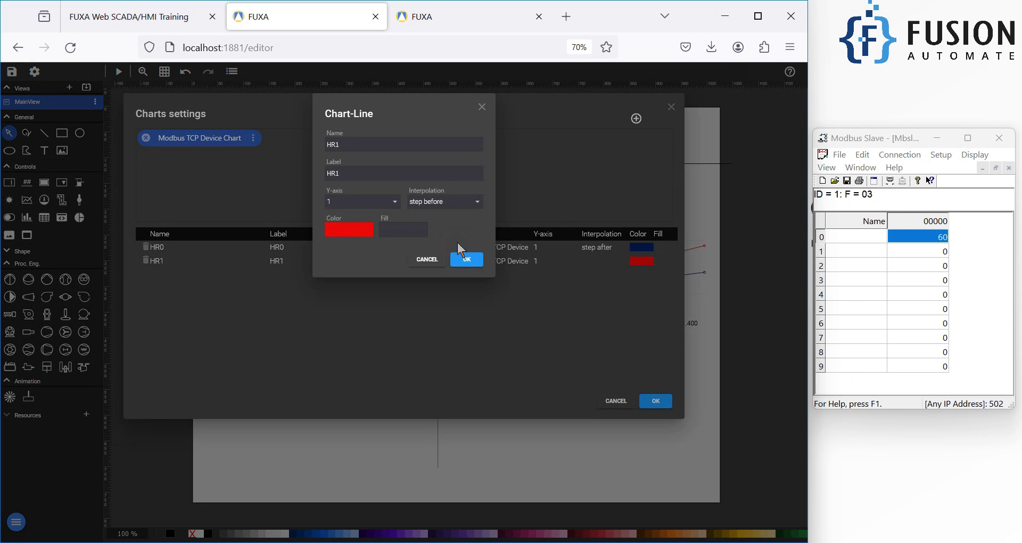
{"action": "left_click", "coordinate": [463, 260]}
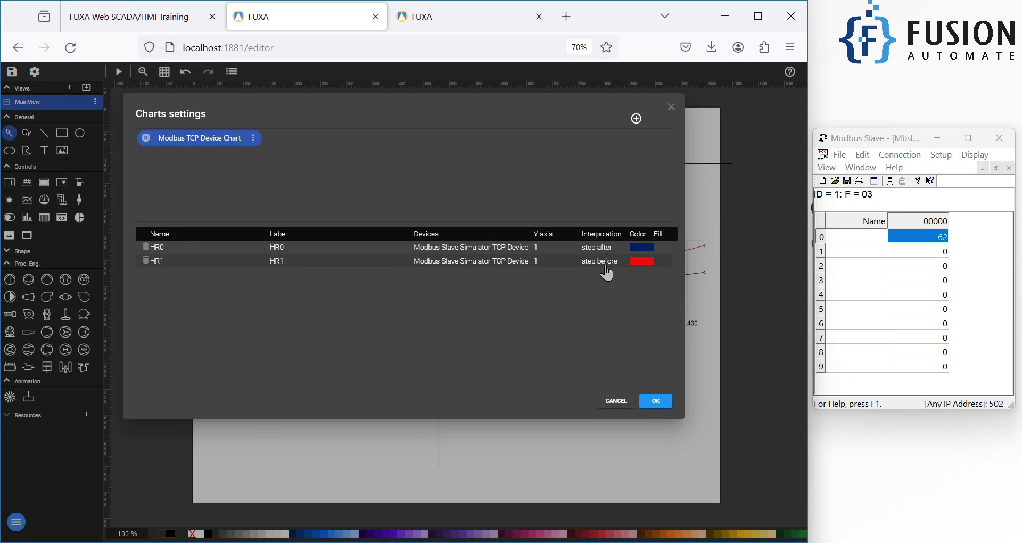
{"action": "left_click", "coordinate": [656, 401]}
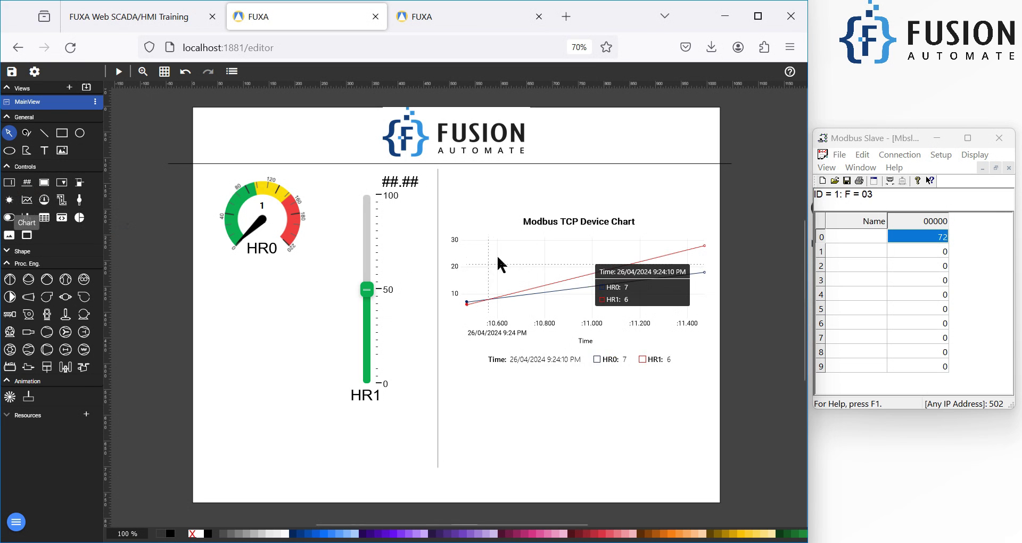
Review the MainView chart's properties, keeping Modbus TCP Device Chart as the chart to show and looking through the legend show modes
{"action": "left_click", "coordinate": [673, 235]}
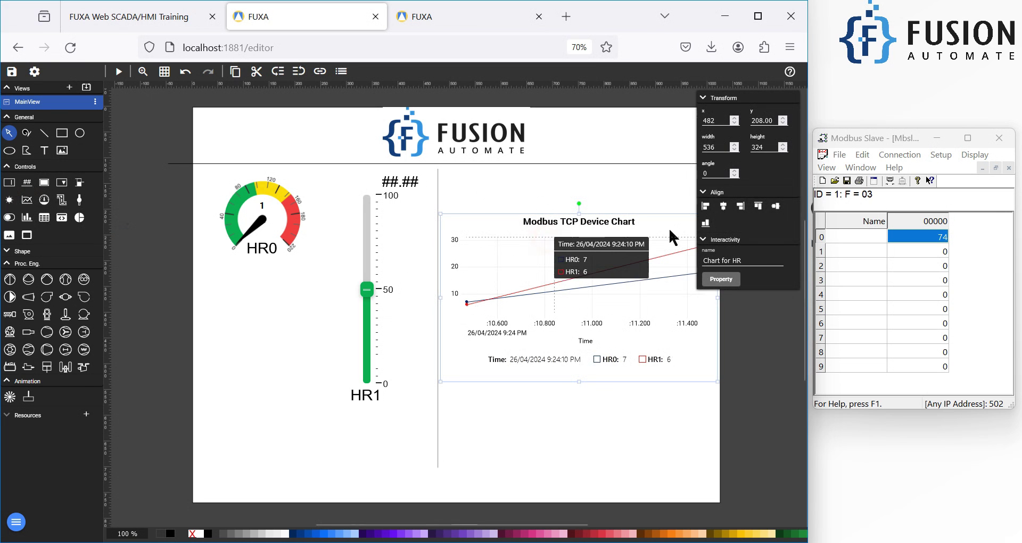
{"action": "left_click", "coordinate": [675, 157]}
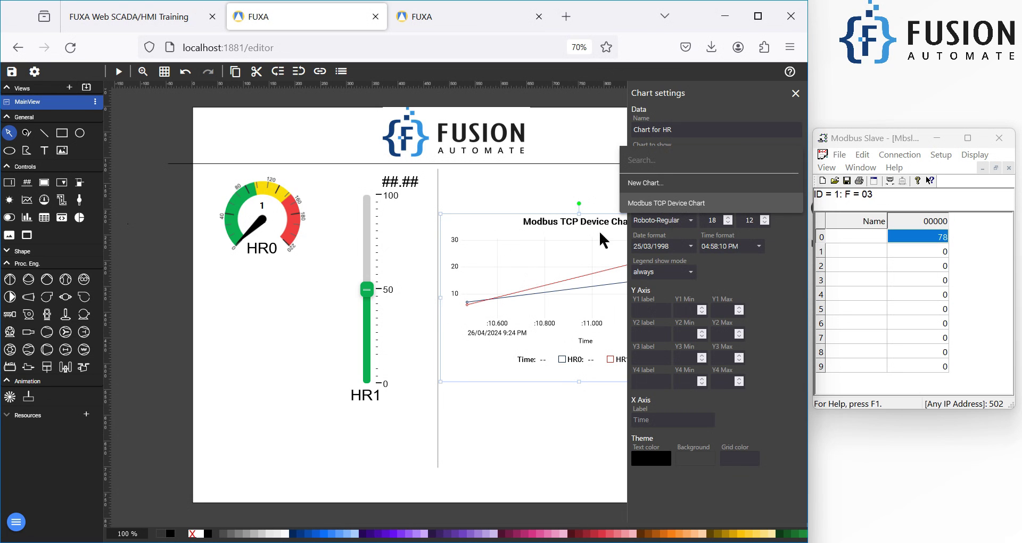
{"action": "left_click", "coordinate": [715, 204]}
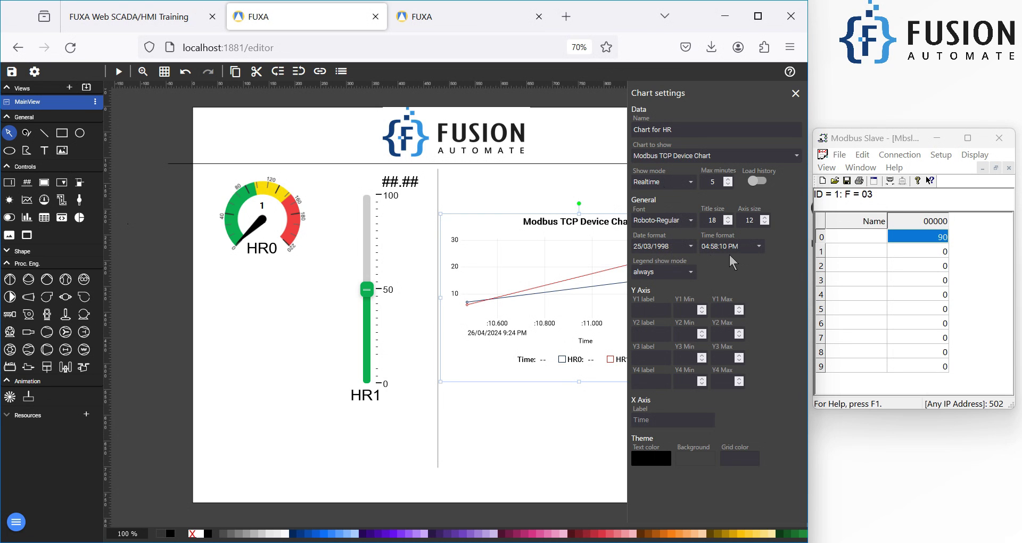
{"action": "left_click", "coordinate": [694, 277]}
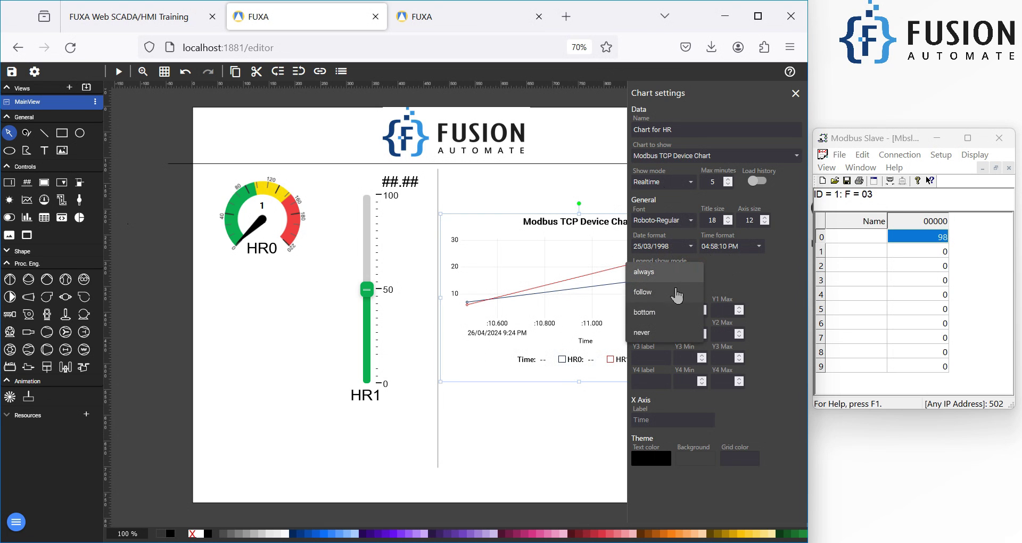
{"action": "left_click", "coordinate": [729, 280]}
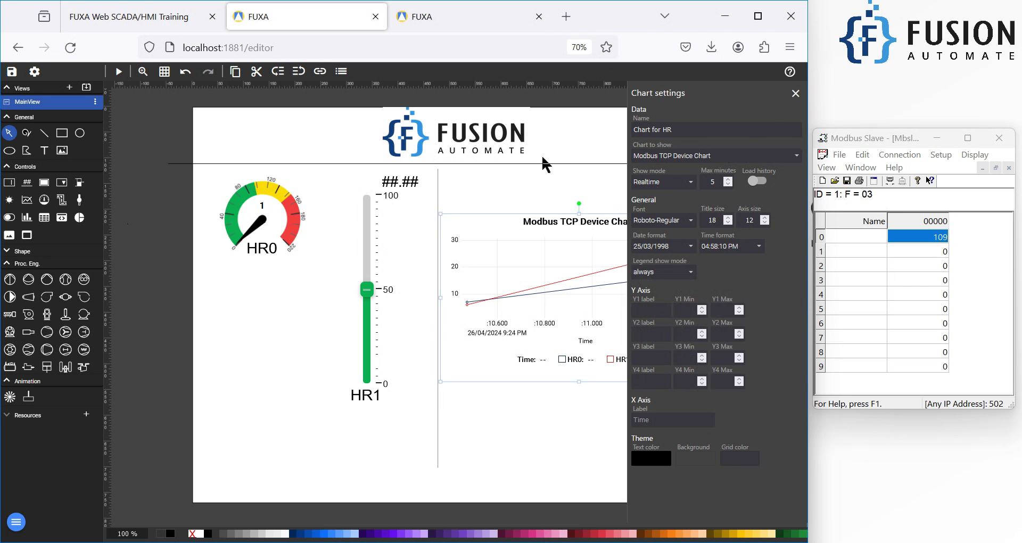
{"action": "left_click", "coordinate": [561, 142]}
Save the project and reload the live view to inspect the chart's HR0 and HR1 lines
{"action": "left_click", "coordinate": [12, 72]}
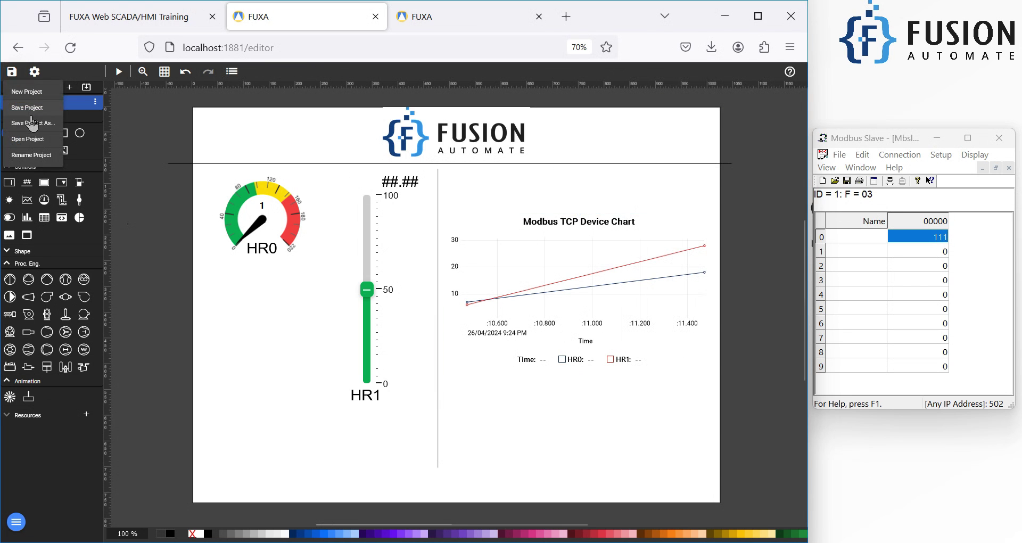
{"action": "left_click", "coordinate": [27, 107]}
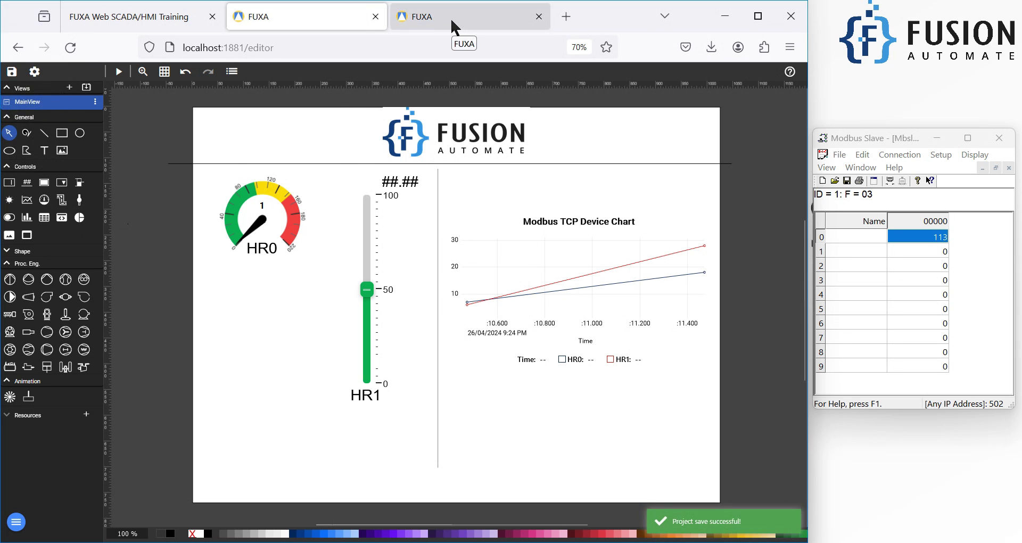
{"action": "left_click", "coordinate": [450, 17]}
{"action": "left_click", "coordinate": [71, 48]}
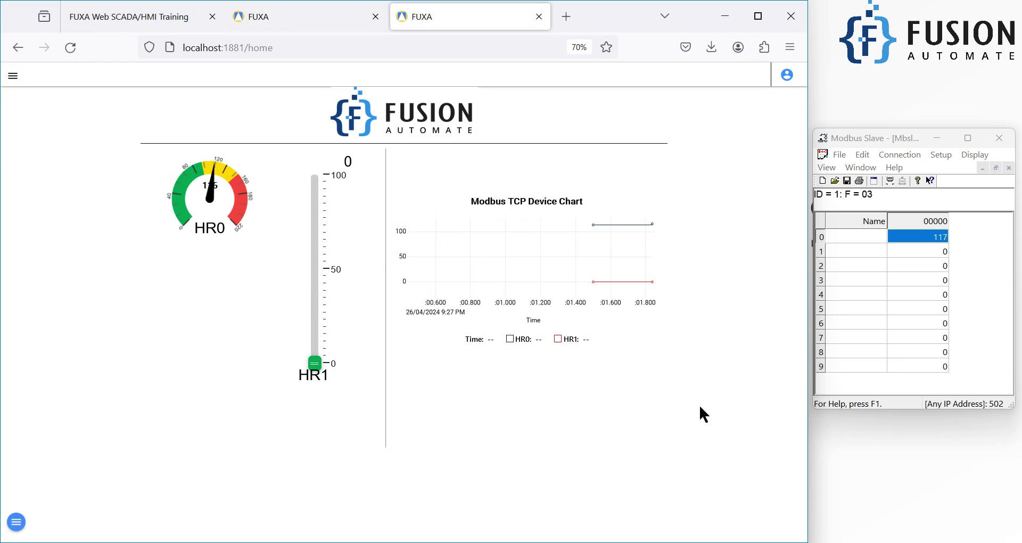
{"action": "mouse_move", "coordinate": [642, 246]}
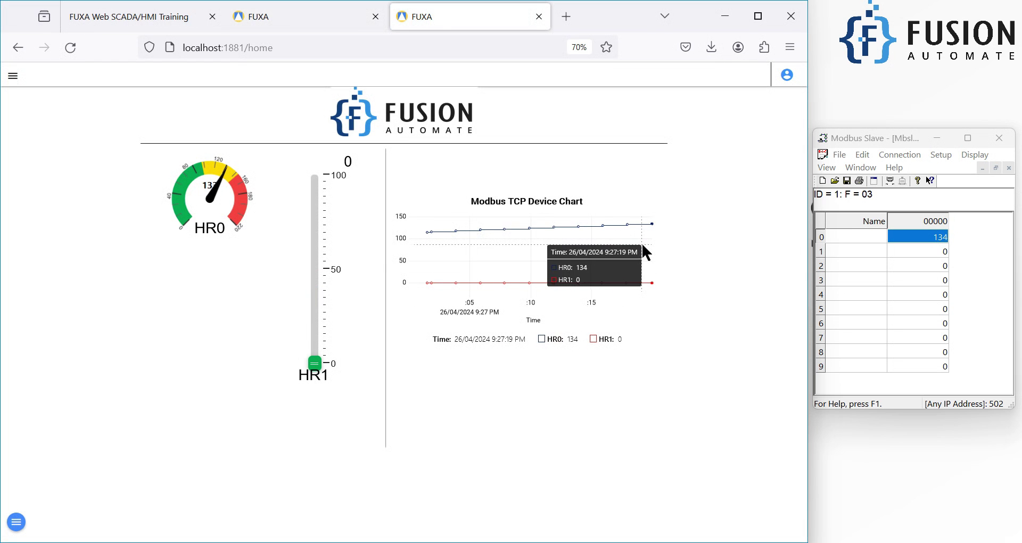
Reset register 0 to 0 in the Modbus Slave window and inspect the HR0 line's step on the live chart
{"action": "double_click", "coordinate": [898, 239]}
{"action": "type", "text": "1"}
{"action": "key", "text": "Return"}
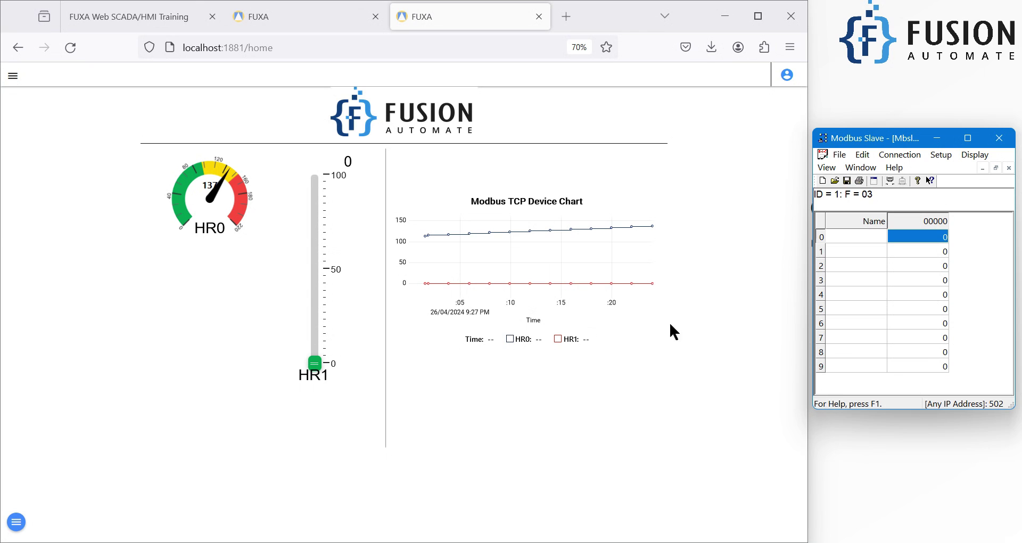
{"action": "mouse_move", "coordinate": [654, 246]}
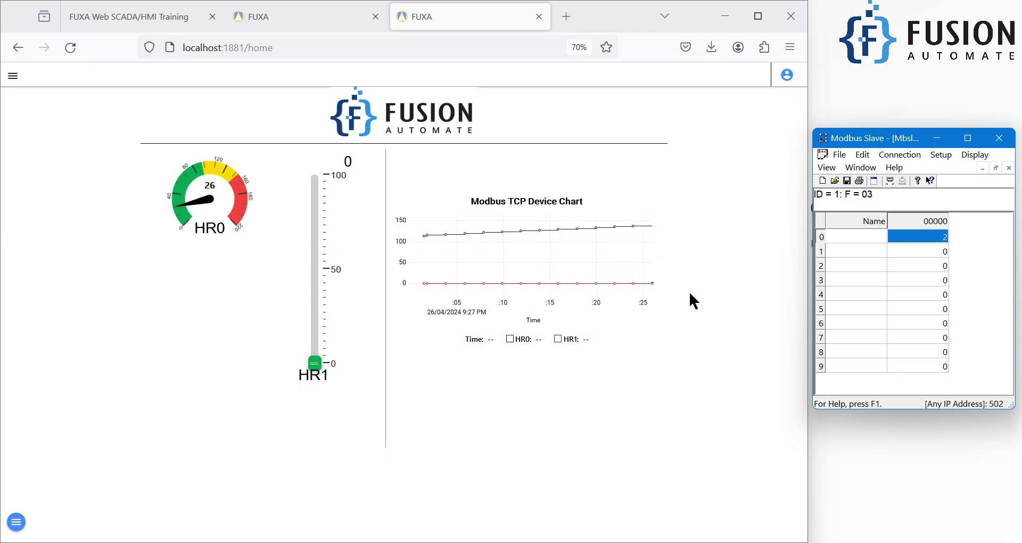
{"action": "mouse_move", "coordinate": [632, 228]}
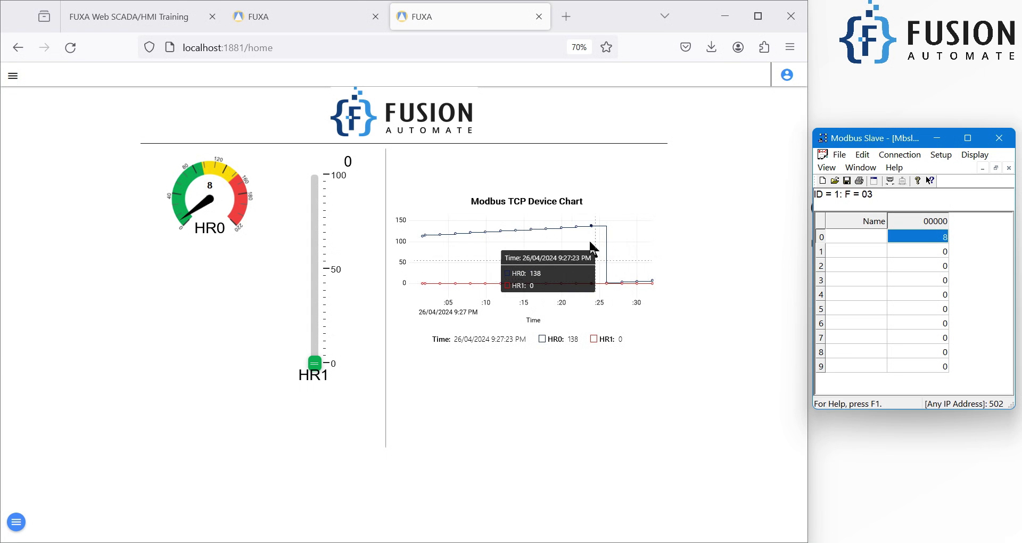
Review the interpolation of both Modbus TCP Device Chart lines in the editor's charts settings and leave without changes
{"action": "left_click", "coordinate": [308, 18]}
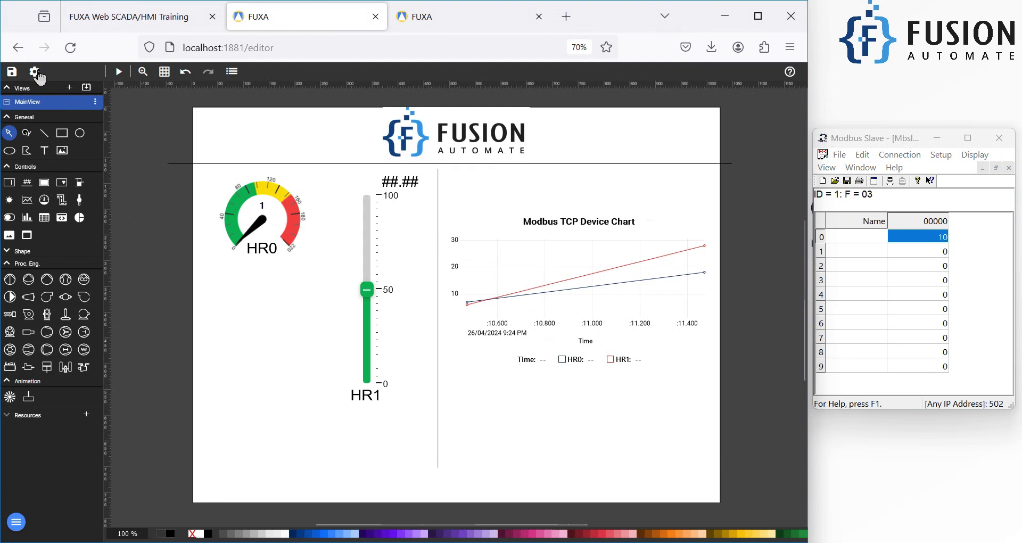
{"action": "left_click", "coordinate": [34, 71]}
{"action": "left_click", "coordinate": [370, 161]}
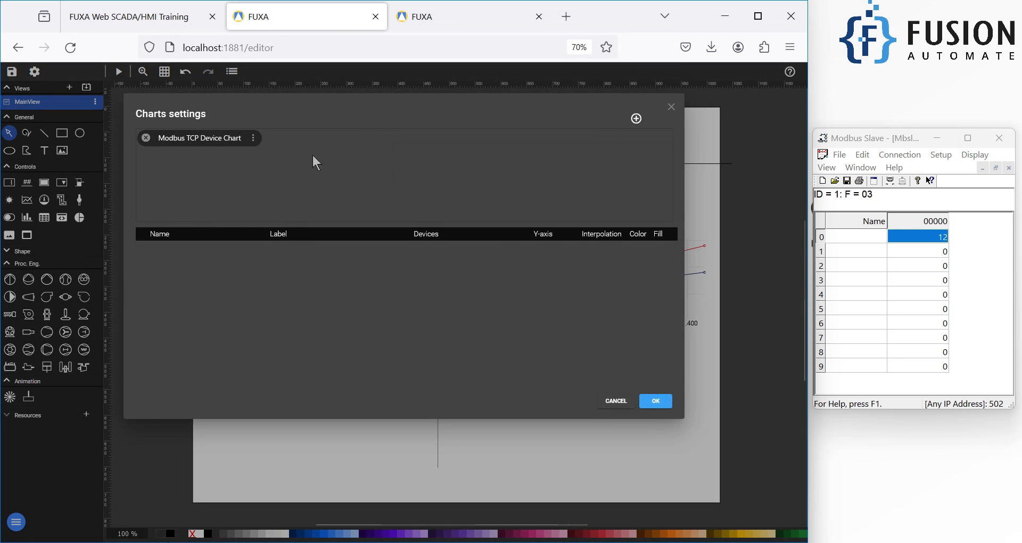
{"action": "left_click", "coordinate": [253, 139]}
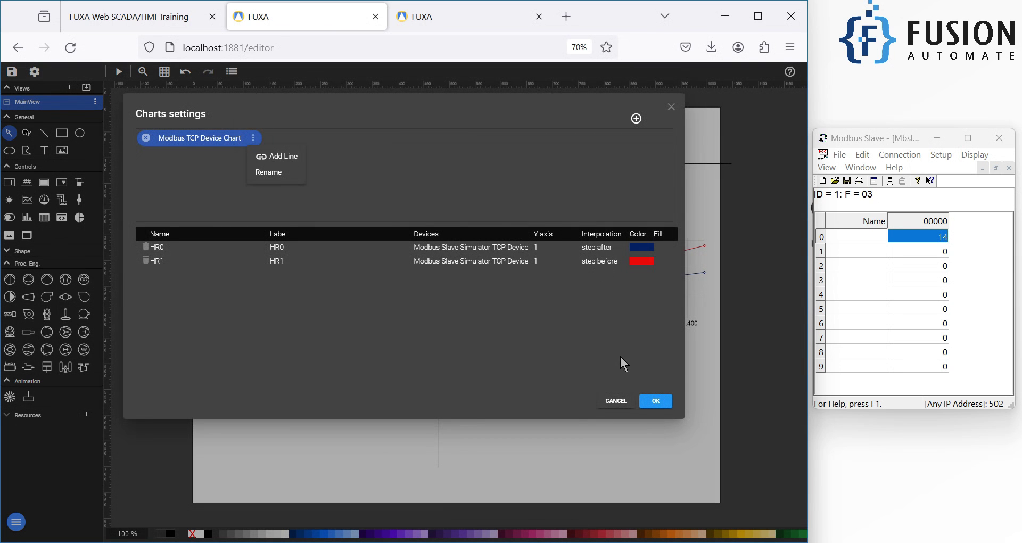
{"action": "left_click", "coordinate": [615, 402]}
{"action": "left_click", "coordinate": [612, 400]}
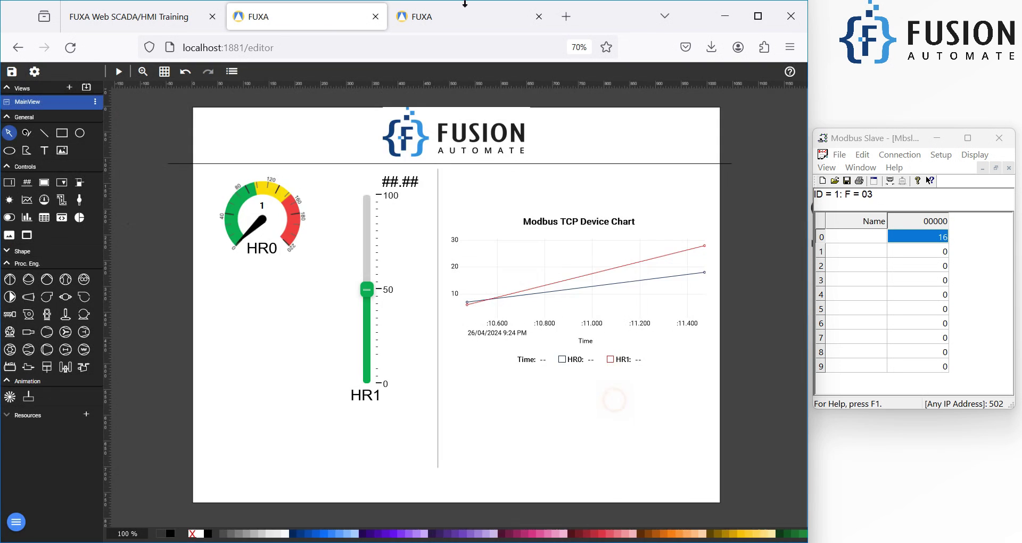
Return to the live view and raise the HR1 slider to 75
{"action": "left_click", "coordinate": [459, 17]}
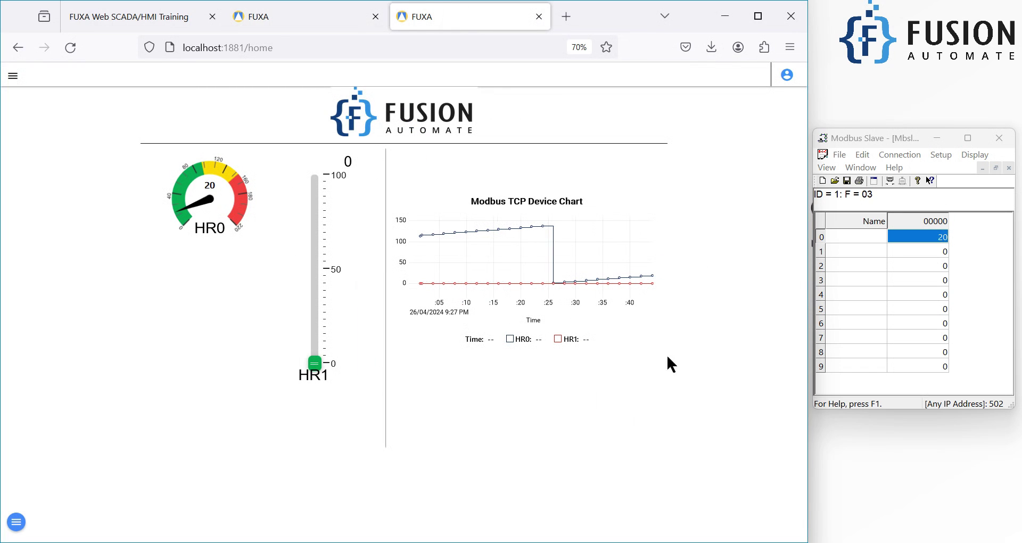
{"action": "left_click_drag", "start_coordinate": [315, 363], "coordinate": [325, 217]}
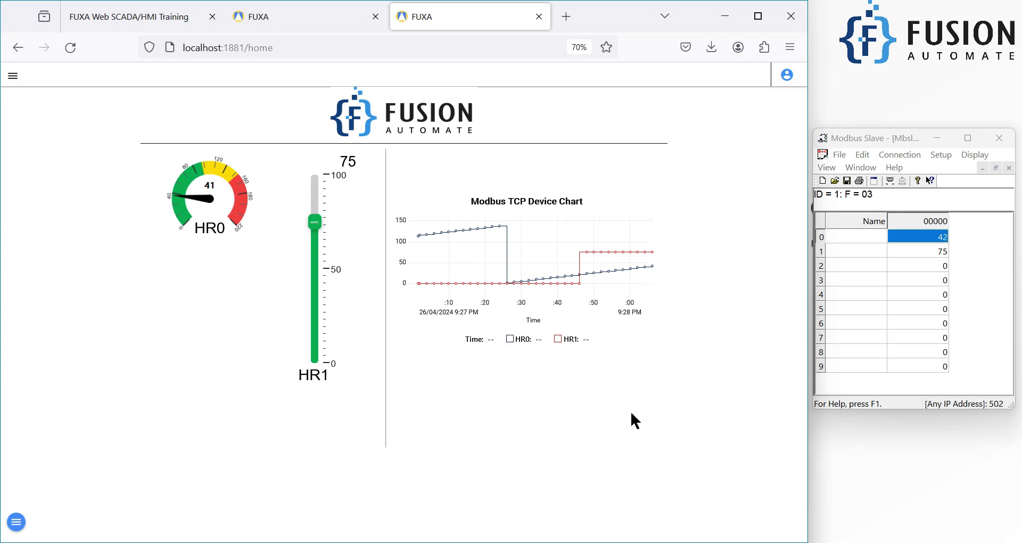
Look through the FUXA Web SCADA/HMI Training page's course outline, including the Trends / Chart lesson, and return to the live chart
{"action": "left_click", "coordinate": [150, 20]}
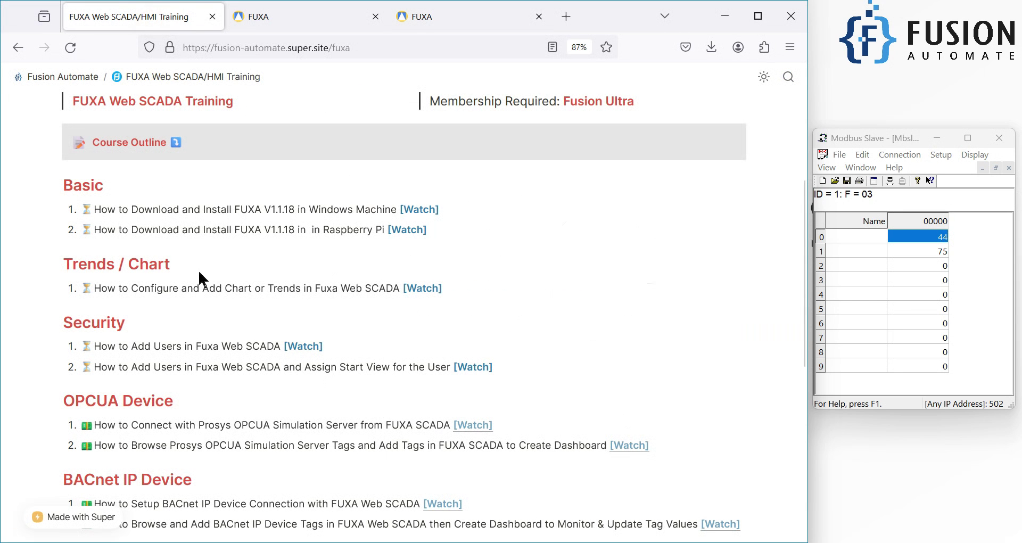
{"action": "left_click_drag", "start_coordinate": [97, 289], "coordinate": [259, 288]}
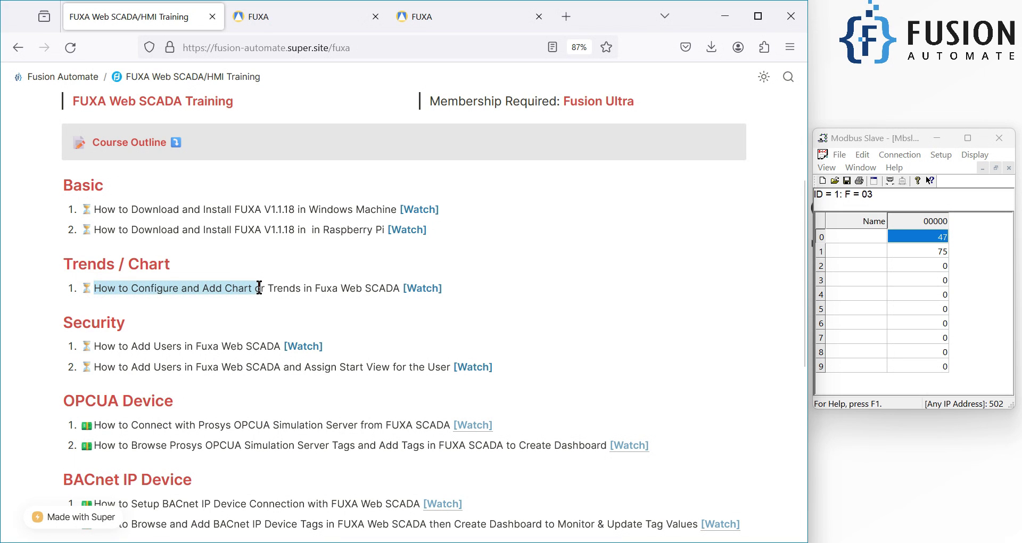
{"action": "left_click", "coordinate": [468, 14]}
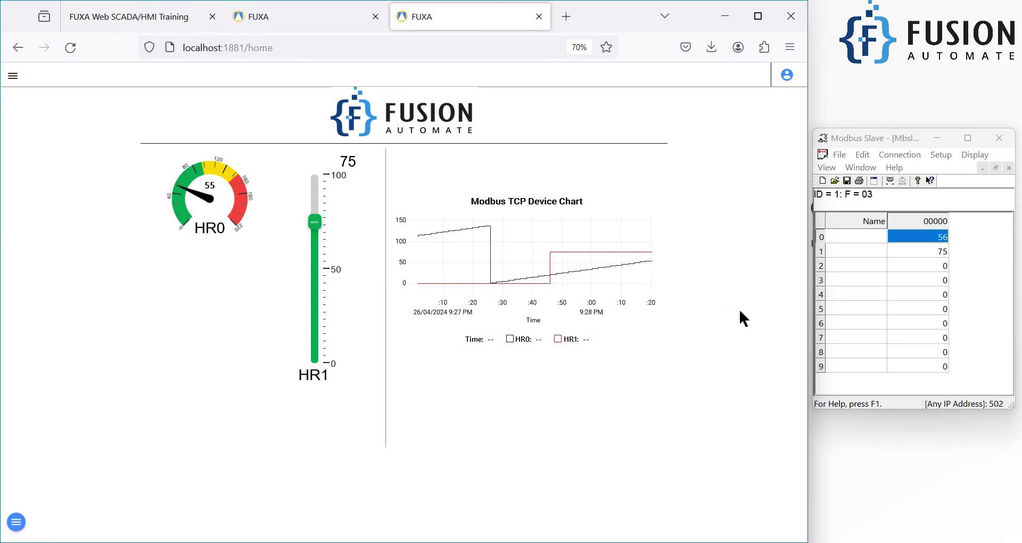
{"action": "left_click", "coordinate": [151, 13]}
{"action": "scroll", "coordinate": [391, 276], "scroll_direction": "down", "scroll_amount": 8}
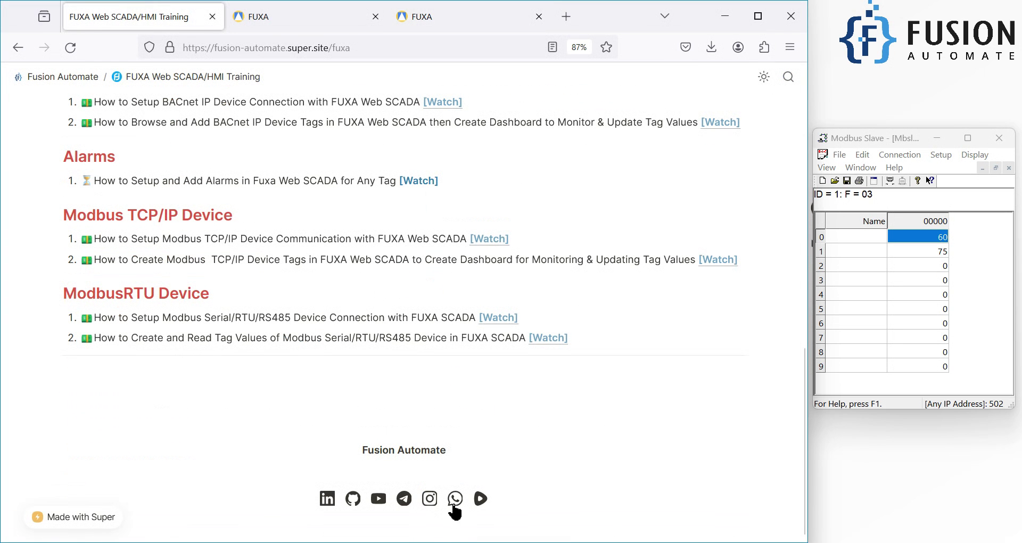
{"action": "scroll", "coordinate": [586, 332], "scroll_direction": "up", "scroll_amount": 6}
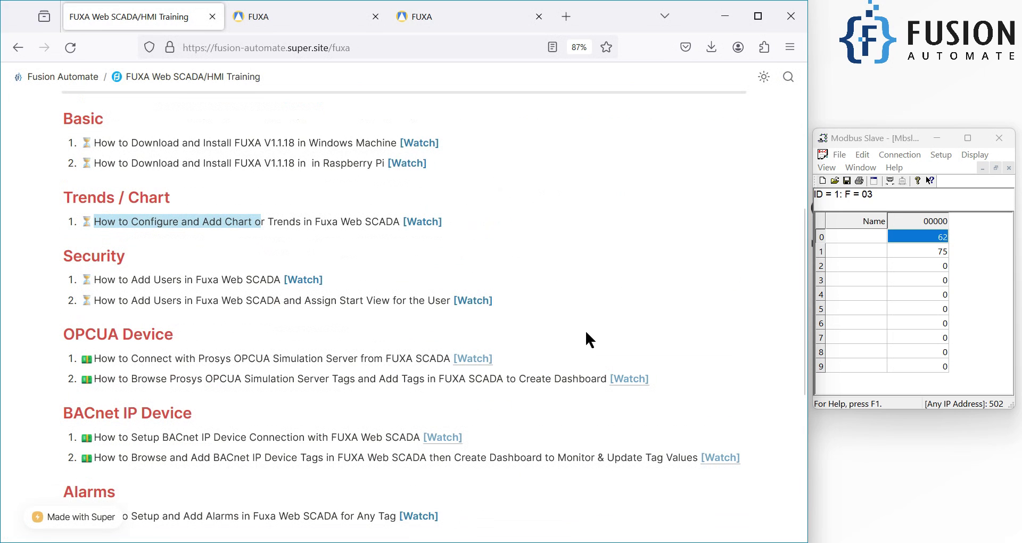
{"action": "scroll", "coordinate": [586, 330], "scroll_direction": "up", "scroll_amount": 6}
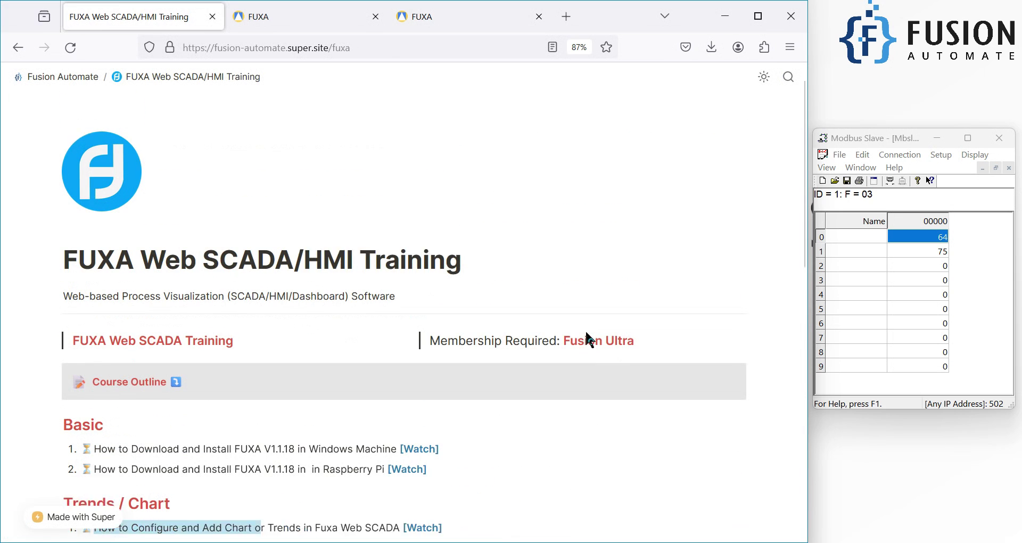
{"action": "left_click", "coordinate": [461, 27]}
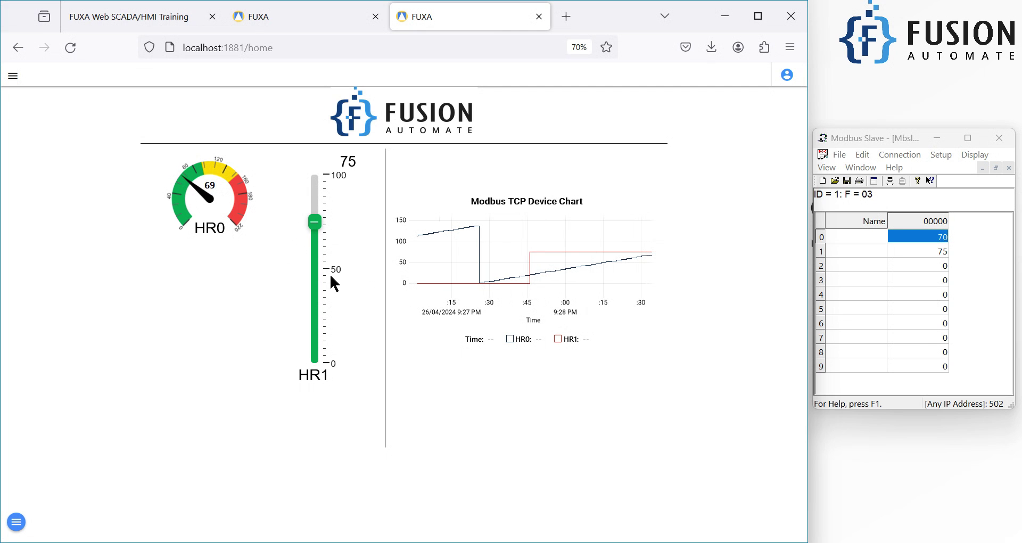
{"action": "left_click", "coordinate": [138, 16]}
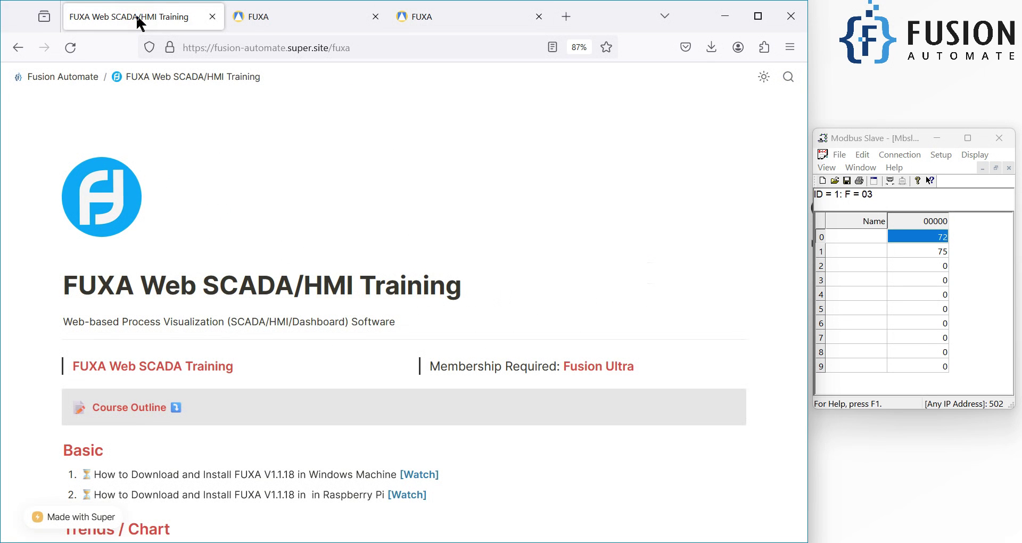
{"action": "left_click", "coordinate": [403, 16]}
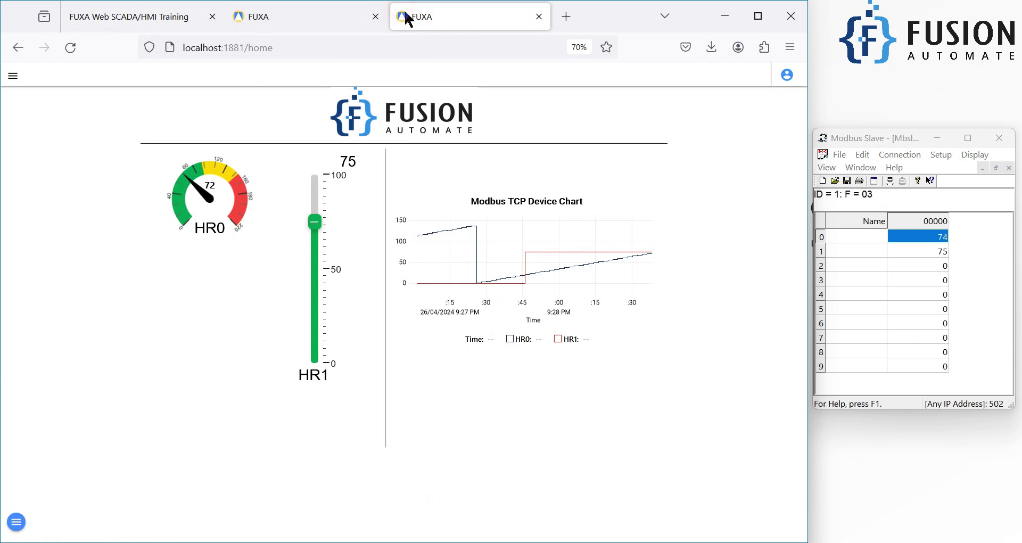